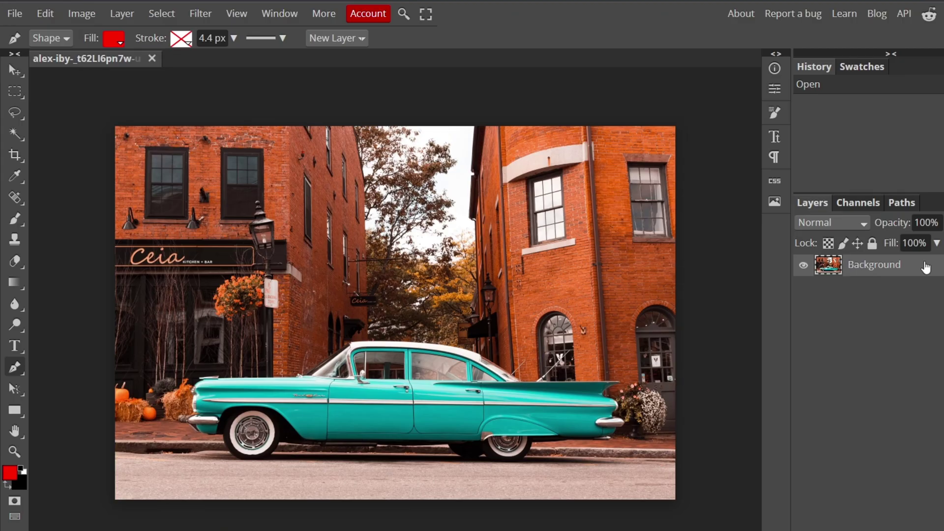
# Duplicate the street photo onto a new layer, zoom in on the car, and open the Pen mode menu.
pyautogui.hotkey('ctrl', 'j')
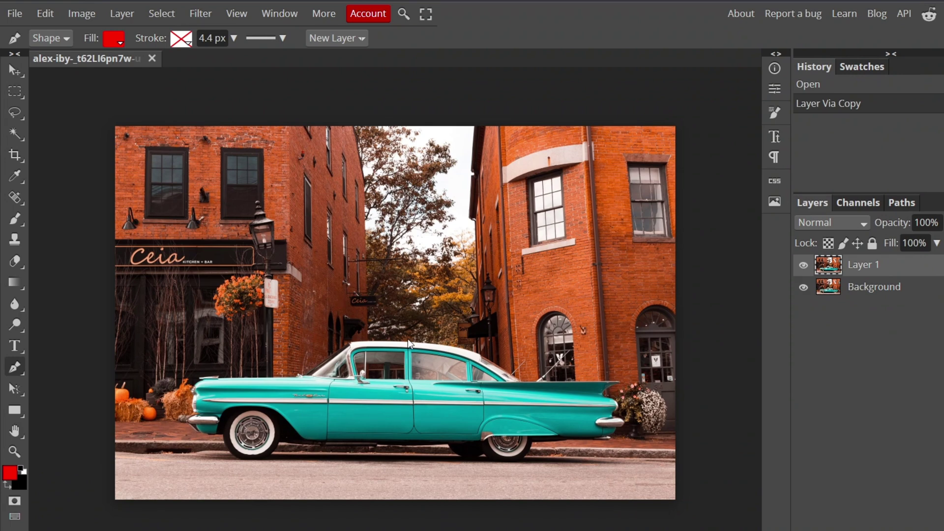
pyautogui.scroll(5, 408, 338)
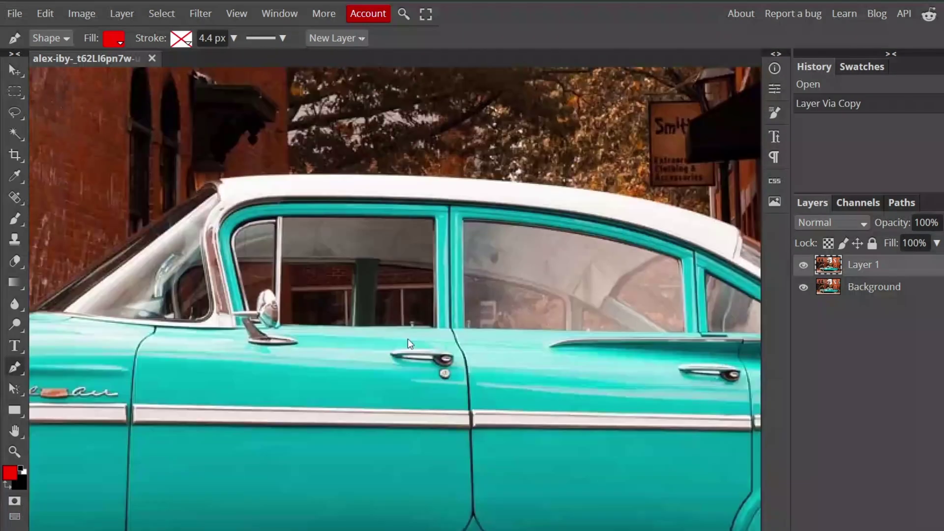
pyautogui.scroll(-3, 408, 338)
pyautogui.hscroll(-2, 408, 339)
pyautogui.scroll(4, 408, 338)
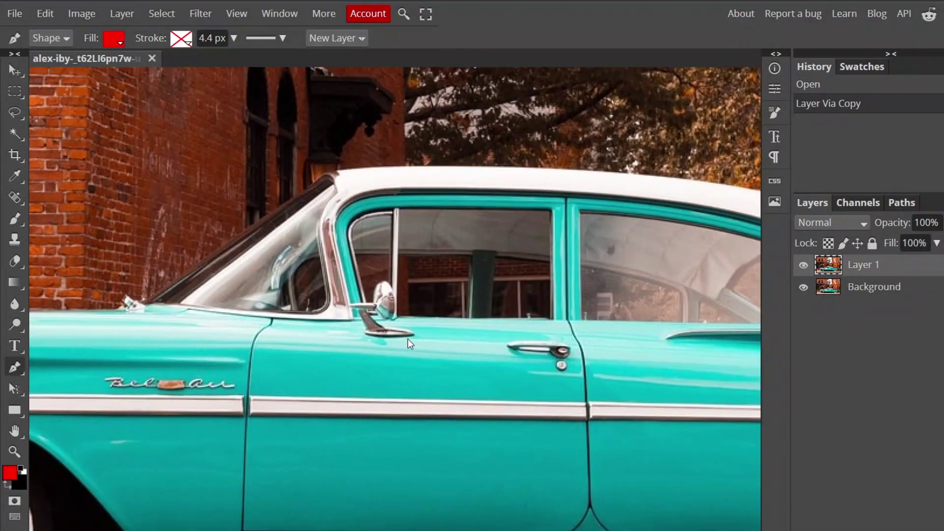
pyautogui.hscroll(-5, 408, 338)
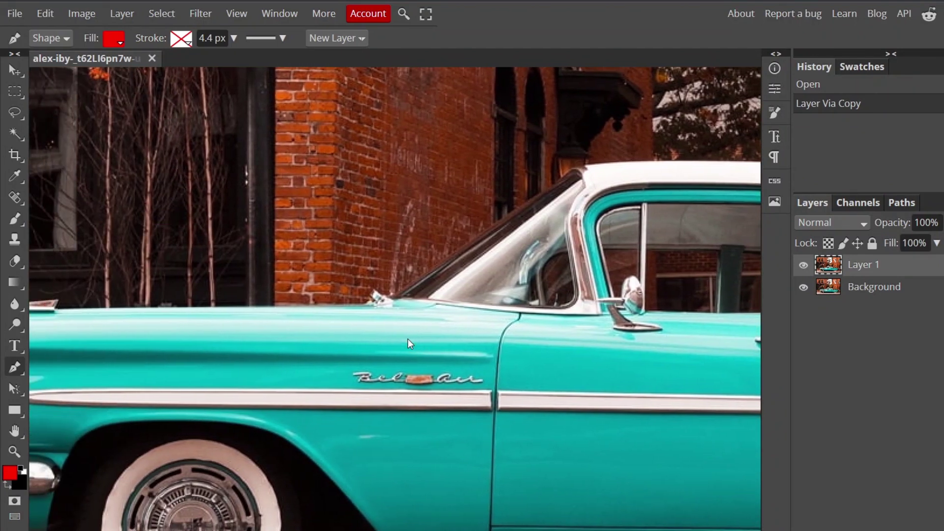
pyautogui.hscroll(-1, 408, 338)
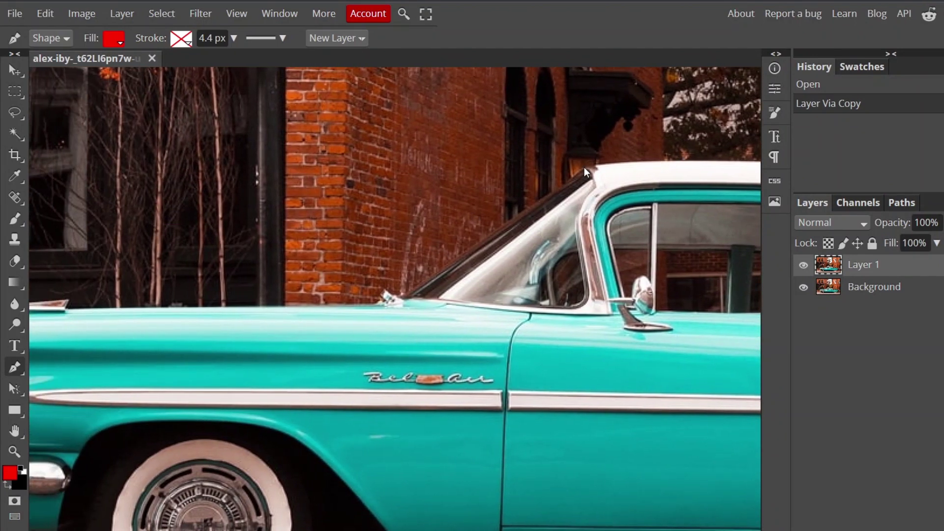
pyautogui.click(60, 38)
# Switch the pen to Path mode and start the outline at the roof corner, down the windshield and hood.
pyautogui.click(60, 66)
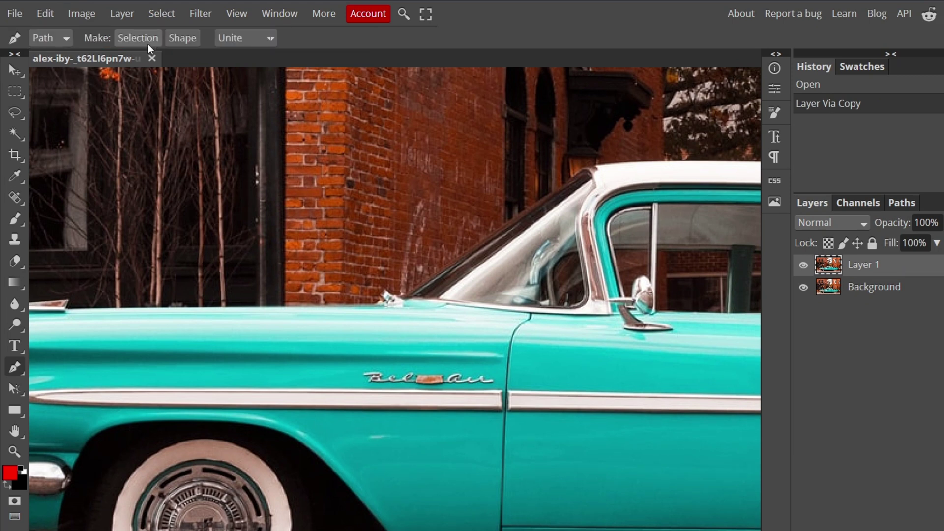
pyautogui.click(577, 168)
pyautogui.moveTo(406, 293); pyautogui.dragTo(374, 298)
pyautogui.hotkey('ctrl', 'z')
pyautogui.click(575, 172)
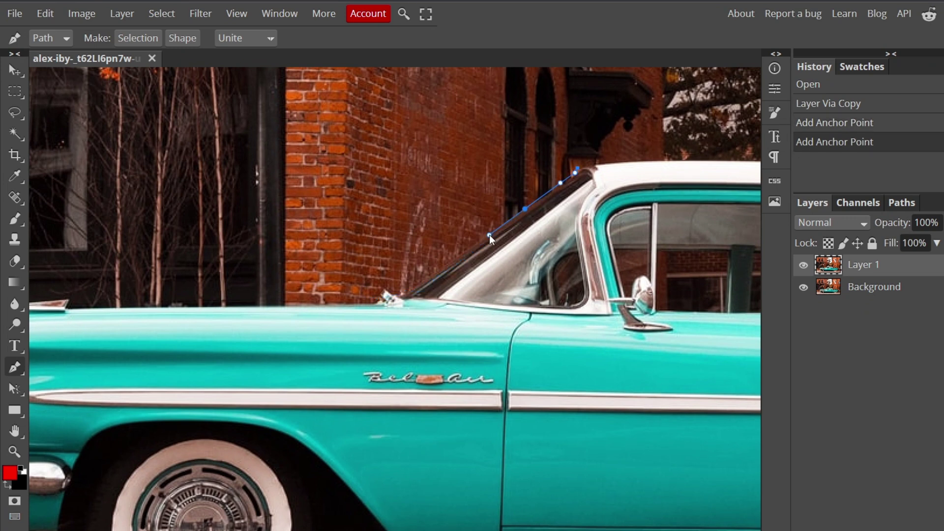
pyautogui.click(408, 294)
pyautogui.click(373, 300)
pyautogui.click(104, 306)
# Trace the car's front tip, front edge and around the front bumper's lower corner.
pyautogui.hscroll(-5, 115, 303)
pyautogui.click(343, 308)
pyautogui.click(358, 312)
pyautogui.click(324, 337)
pyautogui.click(312, 351)
pyautogui.click(320, 374)
pyautogui.moveTo(320, 435); pyautogui.dragTo(320, 448)
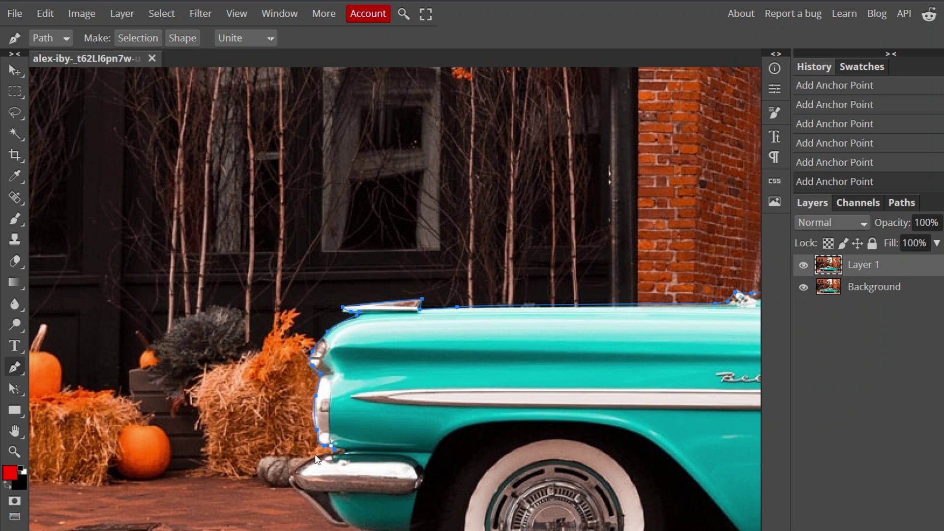
pyautogui.click(261, 455)
pyautogui.click(292, 486)
pyautogui.click(319, 511)
pyautogui.click(347, 525)
# Continue the outline under and past the front tyre and along the door sill.
pyautogui.scroll(-5, 394, 295)
pyautogui.hscroll(2, 393, 295)
pyautogui.moveTo(407, 391); pyautogui.dragTo(486, 391)
pyautogui.moveTo(544, 345); pyautogui.dragTo(611, 328)
pyautogui.click(556, 322)
pyautogui.hscroll(5, 697, 327)
pyautogui.click(384, 325)
pyautogui.moveTo(400, 328); pyautogui.dragTo(438, 331)
pyautogui.moveTo(590, 329); pyautogui.dragTo(608, 329)
pyautogui.click(631, 323)
pyautogui.click(729, 327)
# Trace around the rear tyre, undoing the misplaced final curve.
pyautogui.hscroll(10, 729, 326)
pyautogui.click(399, 322)
pyautogui.moveTo(414, 343); pyautogui.dragTo(433, 356)
pyautogui.click(480, 368)
pyautogui.click(538, 360)
pyautogui.click(561, 371)
pyautogui.click(621, 393)
pyautogui.click(650, 394)
pyautogui.click(666, 394)
pyautogui.click(704, 372)
pyautogui.moveTo(715, 355); pyautogui.dragTo(748, 312)
pyautogui.hotkey('ctrl', 'z')
# Outline the rear bumper's bottom edge and curve up around its right end.
pyautogui.hscroll(10, 747, 311)
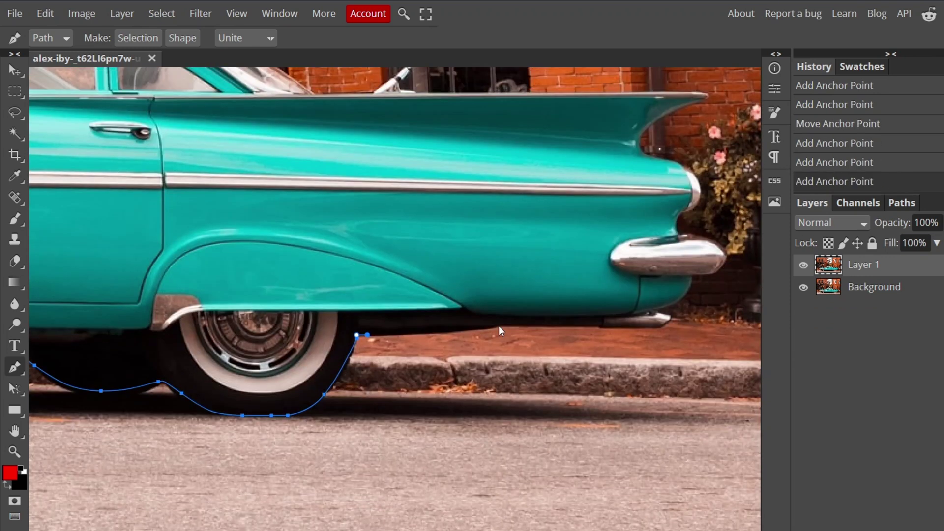
pyautogui.moveTo(498, 327)
pyautogui.mouseDown()
pyautogui.moveTo(510, 318)
pyautogui.moveTo(515, 326)
pyautogui.mouseUp()
pyautogui.click(599, 325)
pyautogui.click(645, 327)
pyautogui.click(670, 317)
pyautogui.click(659, 312)
pyautogui.click(667, 303)
pyautogui.click(691, 265)
pyautogui.moveTo(725, 257); pyautogui.dragTo(725, 262)
# Trace up to the tail fin, over its tip and top, then along the trunk top.
pyautogui.click(702, 238)
pyautogui.click(674, 227)
pyautogui.moveTo(675, 216); pyautogui.dragTo(688, 211)
pyautogui.click(694, 173)
pyautogui.moveTo(663, 157); pyautogui.dragTo(648, 157)
pyautogui.hotkey('ctrl', 'z')
pyautogui.moveTo(710, 96)
pyautogui.mouseDown()
pyautogui.moveTo(739, 79)
pyautogui.moveTo(726, 90)
pyautogui.mouseUp()
pyautogui.moveTo(660, 91); pyautogui.dragTo(624, 93)
pyautogui.moveTo(463, 91); pyautogui.dragTo(408, 289)
# Outline the thin antenna from its base up to its tip.
pyautogui.click(514, 175)
pyautogui.click(426, 268)
pyautogui.click(399, 287)
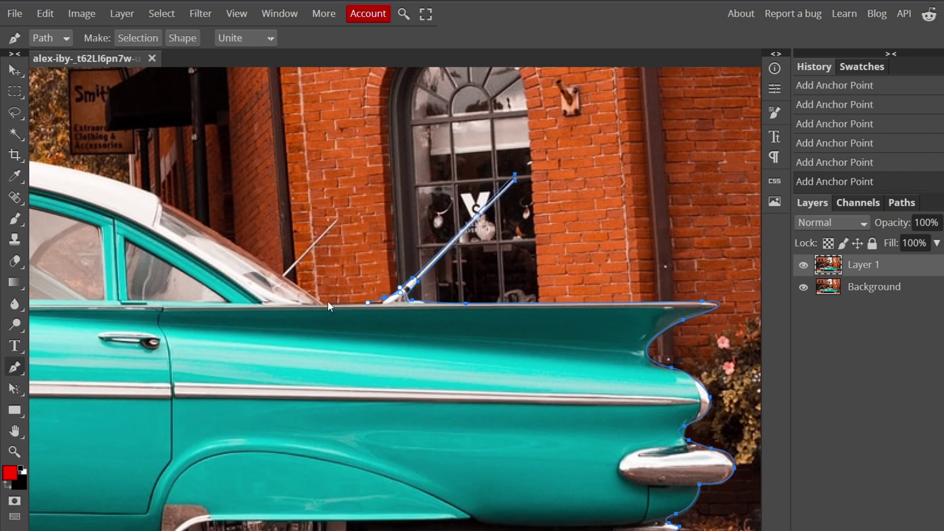
pyautogui.hotkey('ctrl', 'z')
pyautogui.moveTo(324, 303); pyautogui.dragTo(315, 293)
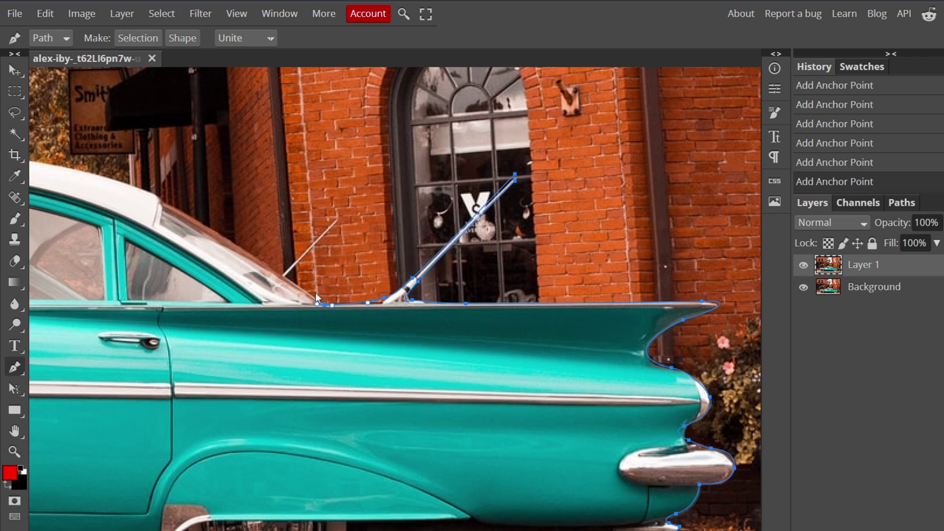
pyautogui.click(281, 276)
pyautogui.click(337, 219)
pyautogui.click(285, 279)
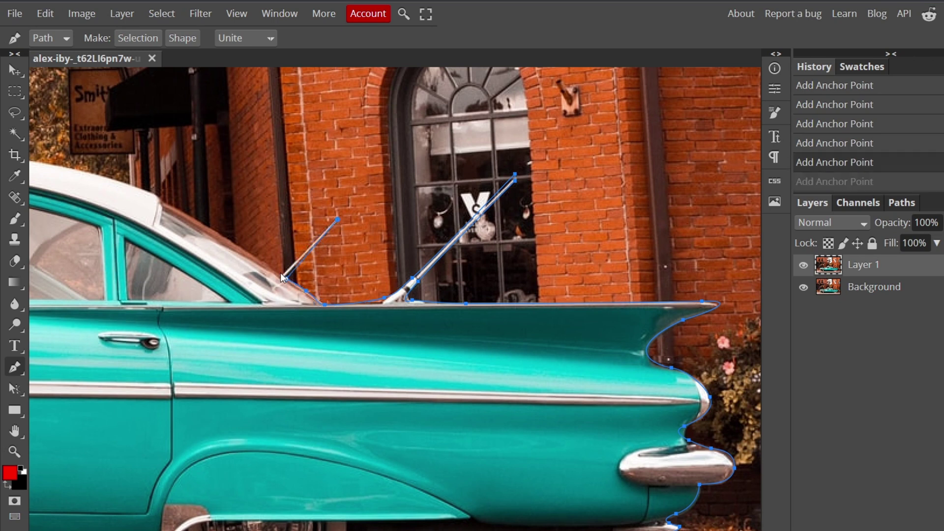
pyautogui.hscroll(-8, 165, 202)
pyautogui.scroll(2, 165, 202)
# Trace the roofline and windshield, then close the path at the starting anchor.
pyautogui.click(556, 271)
pyautogui.click(510, 251)
pyautogui.click(471, 241)
pyautogui.click(324, 210)
pyautogui.click(249, 214)
pyautogui.hotkey('ctrl', 'z')
pyautogui.hotkey('ctrl', 'z')
pyautogui.hotkey('ctrl', 'z')
pyautogui.click(405, 229)
pyautogui.click(217, 214)
pyautogui.click(165, 212)
pyautogui.moveTo(53, 212); pyautogui.dragTo(41, 214)
pyautogui.hscroll(-5, 43, 218)
pyautogui.click(308, 222)
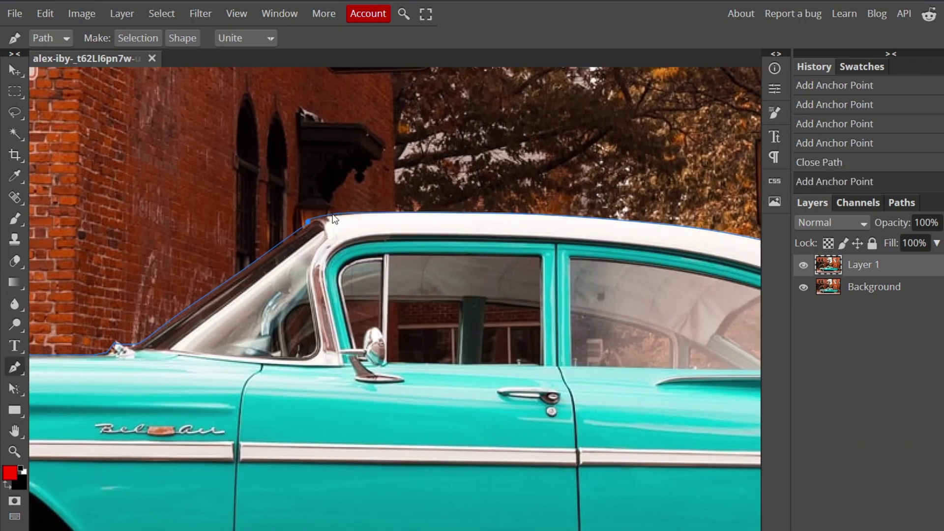
# Turn the closed pen path around the teal car into a selection.
pyautogui.rightClick(311, 221)
pyautogui.click(359, 282)
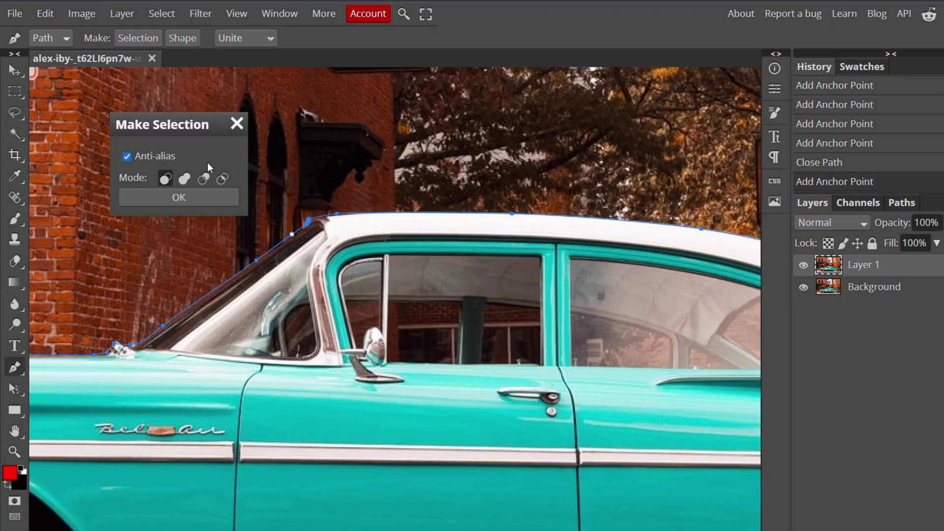
pyautogui.click(199, 198)
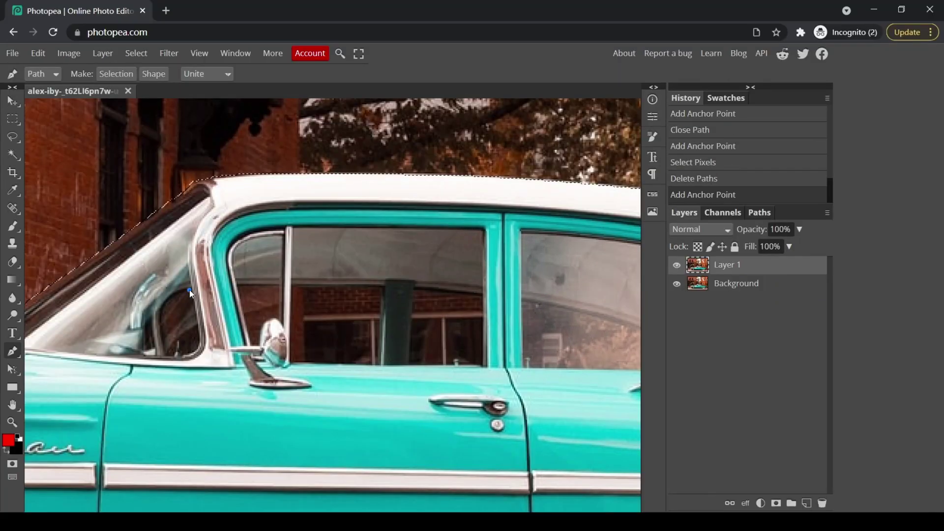
# Pen-trace the vent window and front door window panes as closed outlines.
pyautogui.click(162, 324)
pyautogui.click(174, 294)
pyautogui.click(189, 290)
pyautogui.click(197, 346)
pyautogui.click(180, 354)
pyautogui.click(167, 355)
pyautogui.click(277, 286)
pyautogui.click(238, 285)
pyautogui.click(259, 344)
pyautogui.moveTo(273, 318); pyautogui.dragTo(290, 318)
pyautogui.click(290, 360)
pyautogui.click(293, 287)
pyautogui.click(480, 365)
pyautogui.click(486, 365)
pyautogui.click(482, 297)
pyautogui.click(431, 284)
pyautogui.click(419, 286)
pyautogui.click(407, 290)
pyautogui.hotkey('ctrl', 'z')
pyautogui.hotkey('ctrl', 'z')
pyautogui.hotkey('ctrl', 'z')
pyautogui.hotkey('ctrl', 'z')
pyautogui.hotkey('ctrl', 'z')
pyautogui.hotkey('ctrl', 'z')
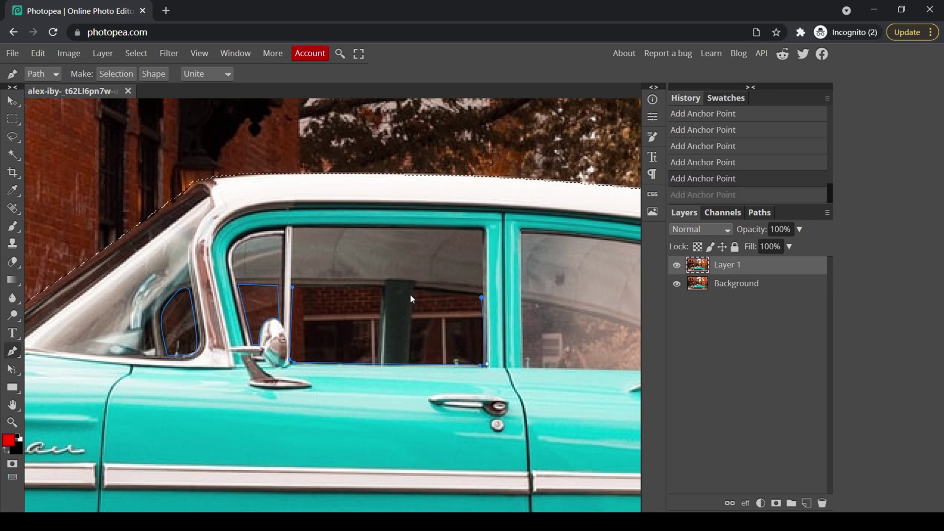
pyautogui.click(384, 285)
pyautogui.click(293, 286)
# Pen-trace the remaining panes: rear door window, small triangular pane, rear window and others.
pyautogui.click(407, 361)
pyautogui.click(415, 287)
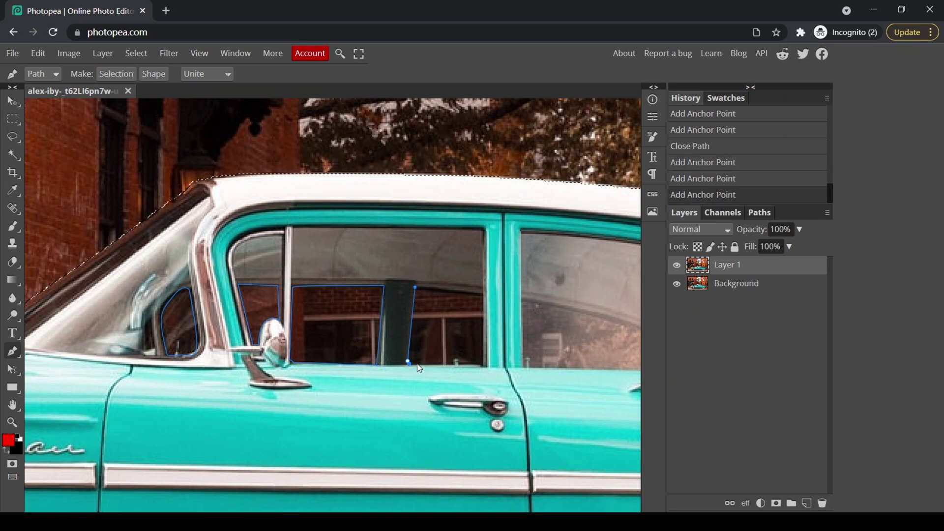
pyautogui.click(481, 365)
pyautogui.click(485, 296)
pyautogui.click(415, 287)
pyautogui.click(416, 286)
pyautogui.moveTo(557, 298); pyautogui.dragTo(302, 298)
pyautogui.click(294, 301)
pyautogui.click(295, 365)
pyautogui.click(419, 369)
pyautogui.moveTo(421, 334); pyautogui.dragTo(424, 337)
pyautogui.click(294, 301)
pyautogui.click(444, 367)
pyautogui.click(508, 371)
pyautogui.click(447, 370)
pyautogui.click(444, 343)
pyautogui.click(554, 279)
pyautogui.click(504, 303)
pyautogui.click(487, 327)
pyautogui.click(554, 371)
pyautogui.click(569, 371)
pyautogui.click(554, 278)
pyautogui.hscroll(5, 562, 299)
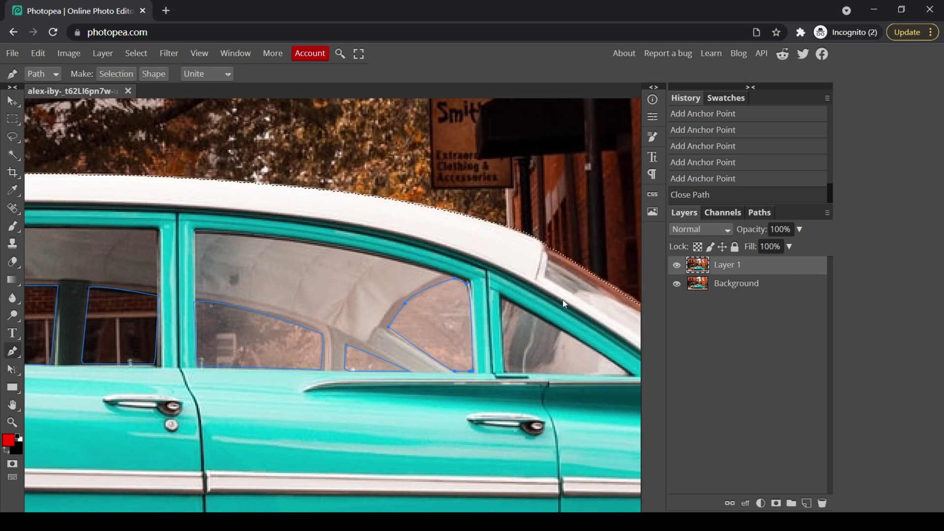
pyautogui.click(385, 297)
pyautogui.click(388, 373)
pyautogui.click(516, 375)
pyautogui.click(386, 295)
pyautogui.click(385, 297)
# Convert the window outlines into a selection and fit the whole photo in view.
pyautogui.scroll(-3, 514, 341)
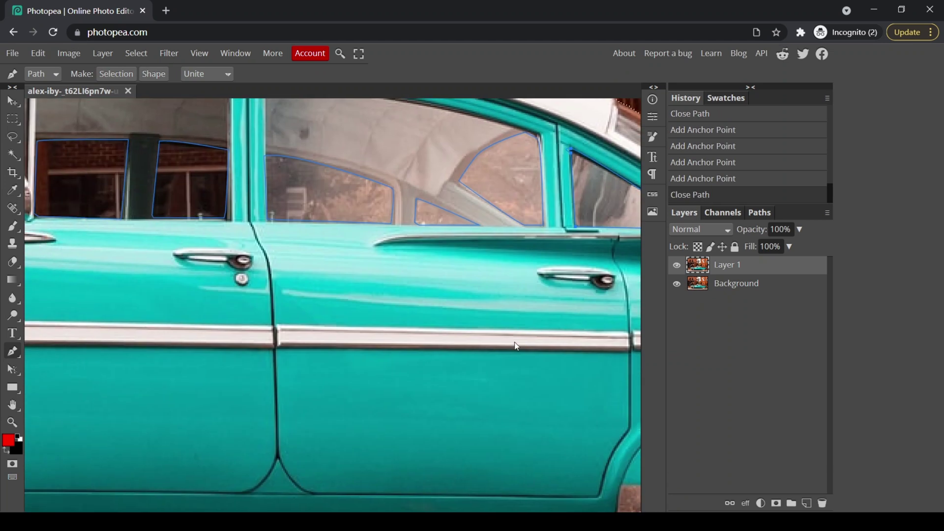
pyautogui.scroll(-2, 515, 341)
pyautogui.scroll(-2, 515, 346)
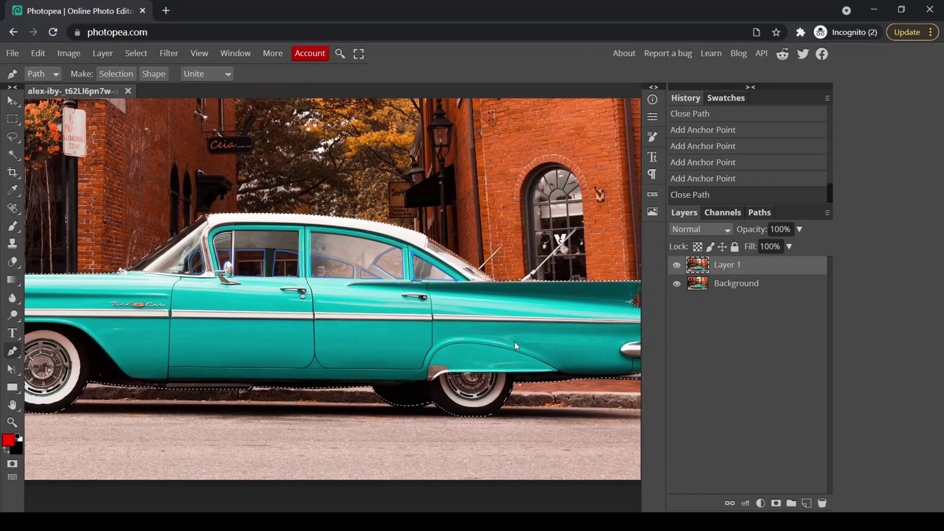
pyautogui.rightClick(256, 258)
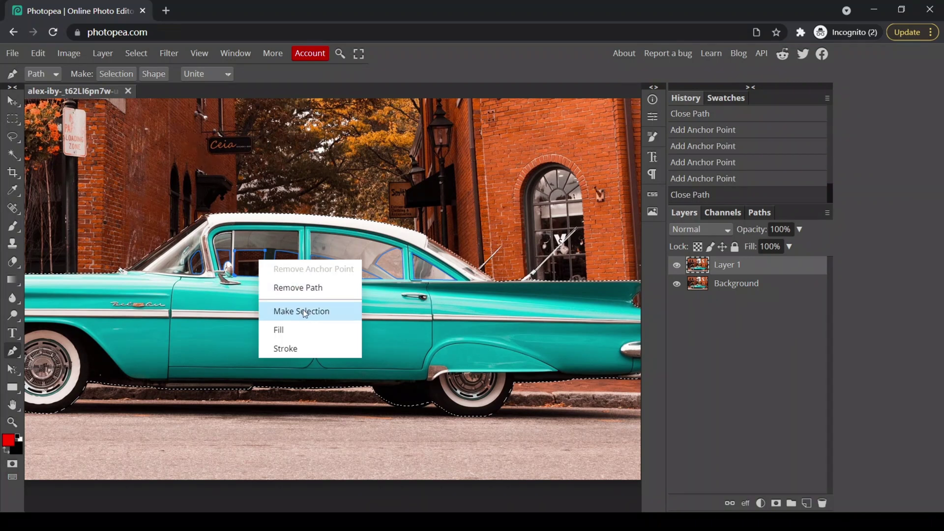
pyautogui.click(305, 311)
pyautogui.click(175, 206)
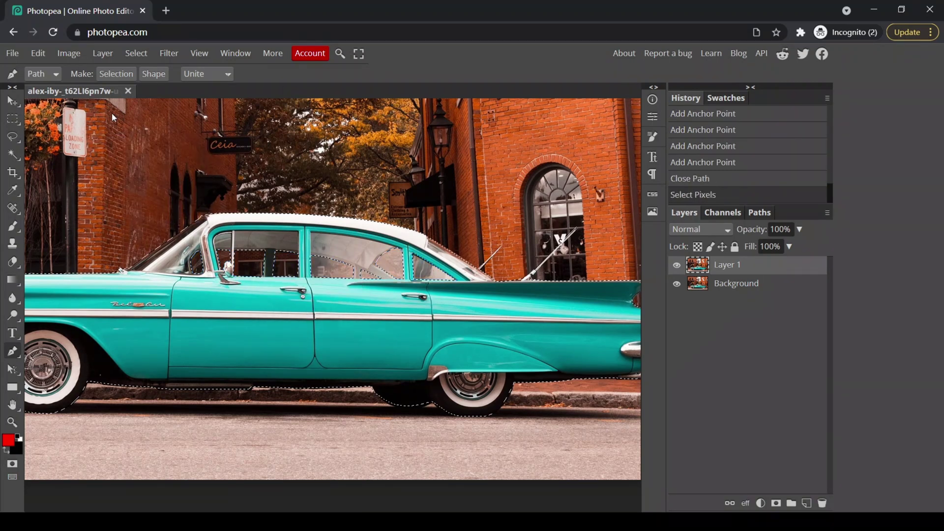
pyautogui.hotkey('ctrl', '0')
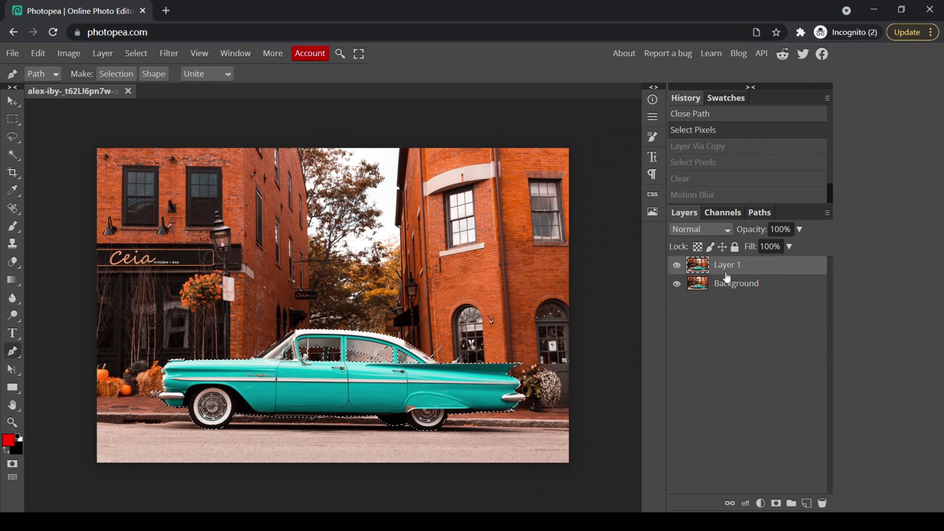
# Copy the selected car onto its own layer, Layer 2, and check layer visibility.
pyautogui.hotkey('ctrl', 'j')
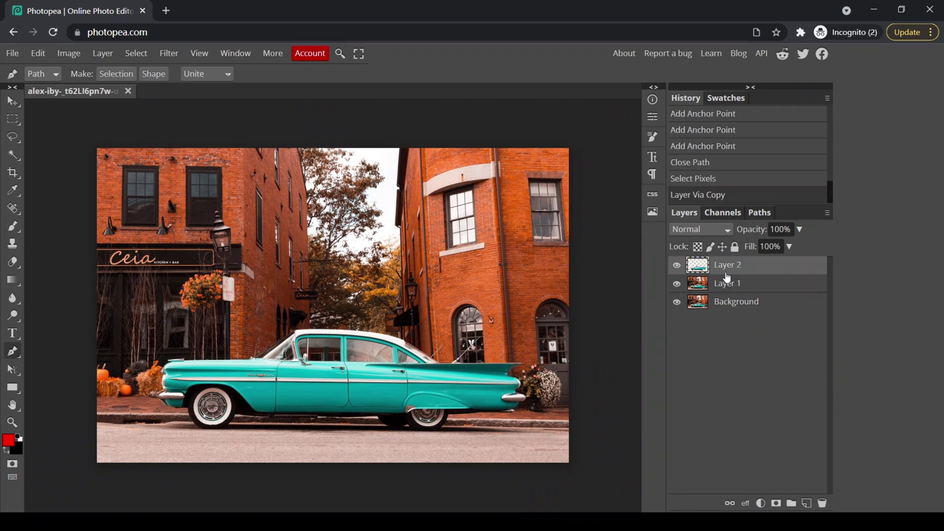
pyautogui.click(677, 284)
pyautogui.click(677, 302)
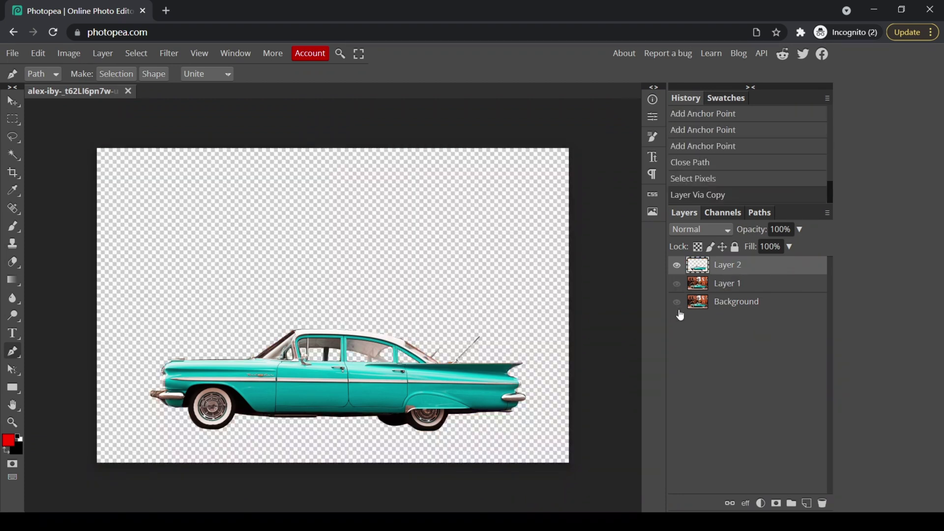
pyautogui.click(677, 284)
# Load Layer 2's car shape, delete it from Layer 1, hide Layer 2 and deselect.
pyautogui.click(701, 288)
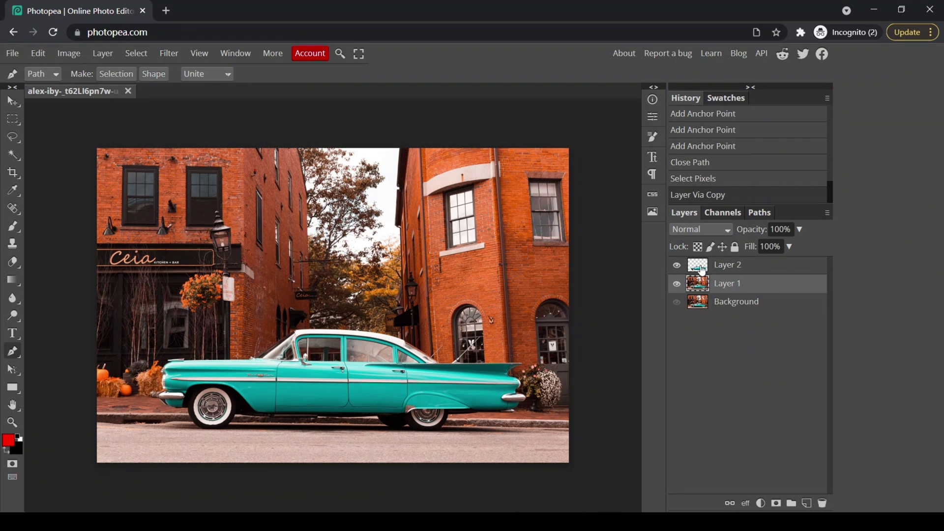
pyautogui.keyDown('ctrl'); pyautogui.click(699, 266); pyautogui.keyUp('ctrl')
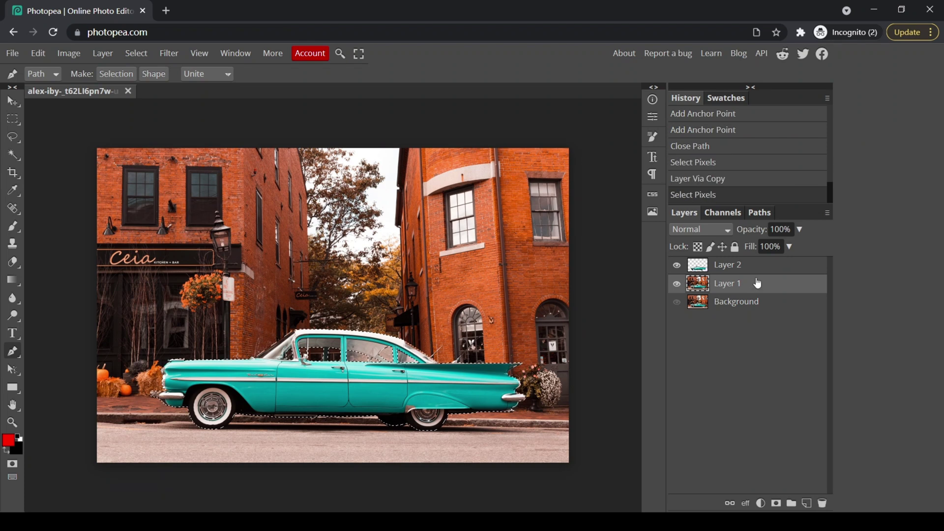
pyautogui.press('Delete')
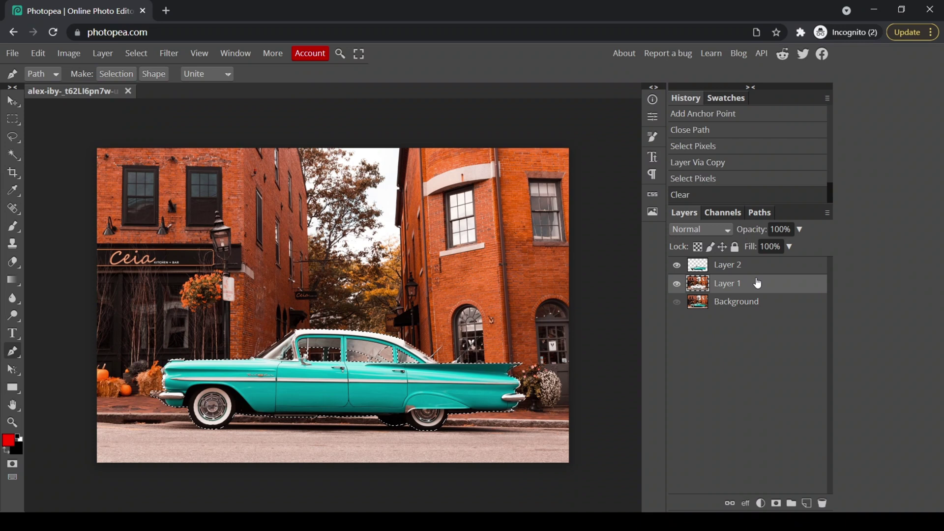
pyautogui.click(676, 265)
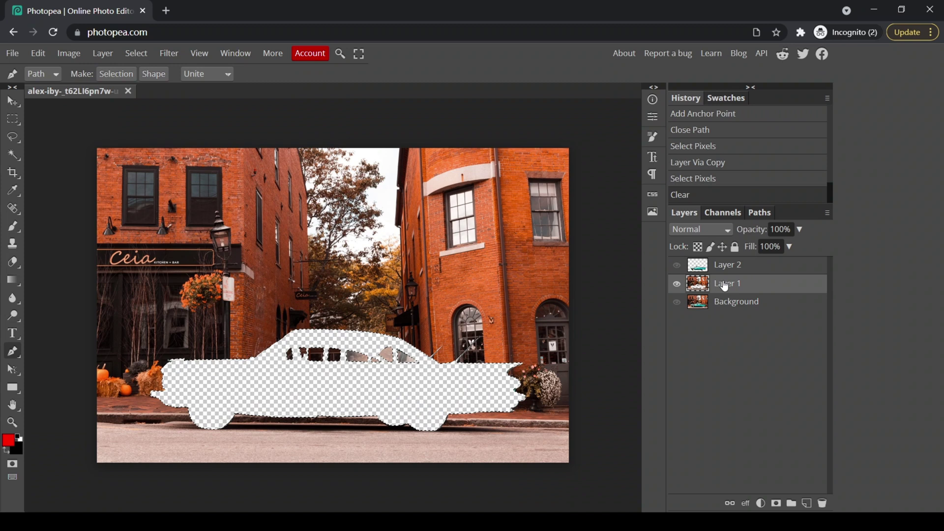
pyautogui.hotkey('ctrl', 'd')
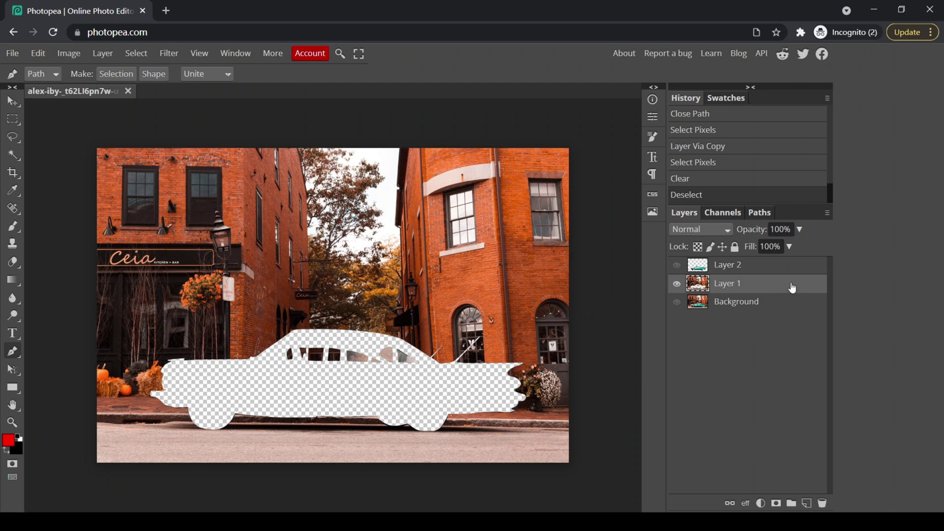
pyautogui.click(676, 266)
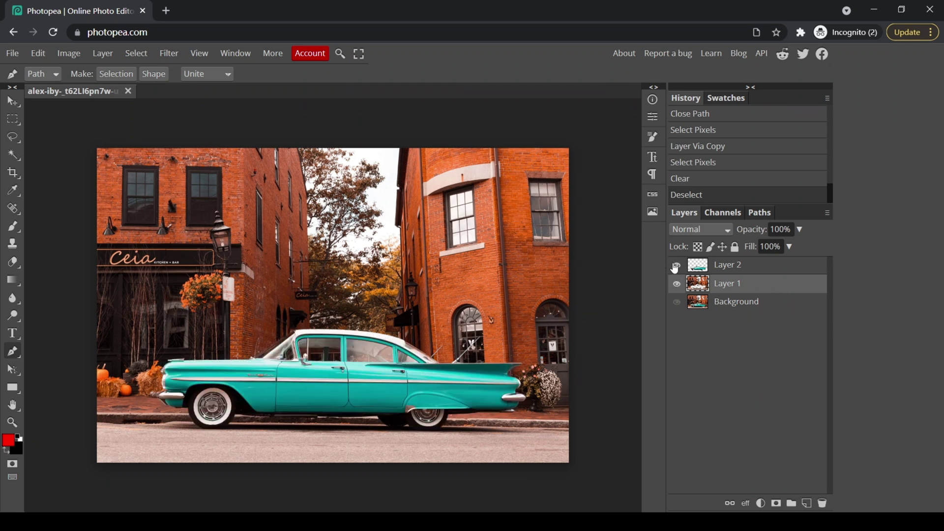
pyautogui.click(676, 265)
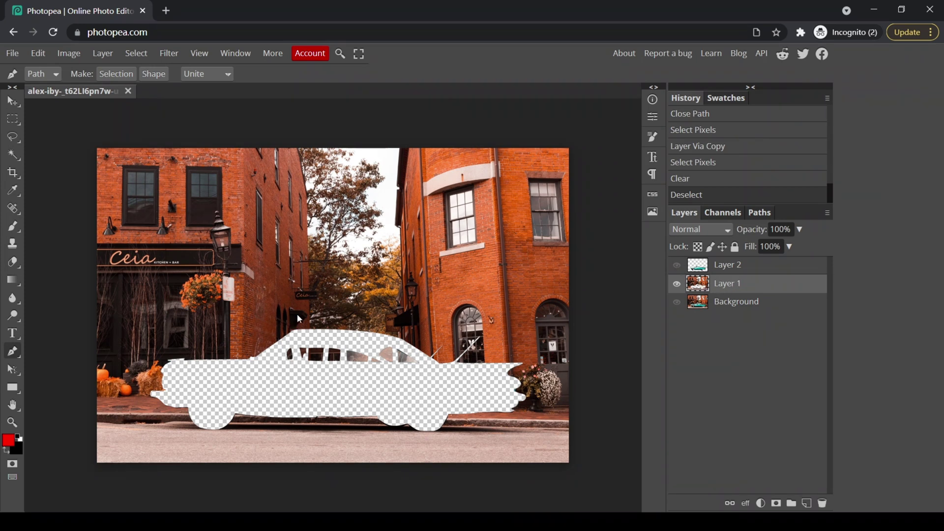
pyautogui.click(168, 54)
pyautogui.moveTo(195, 185)
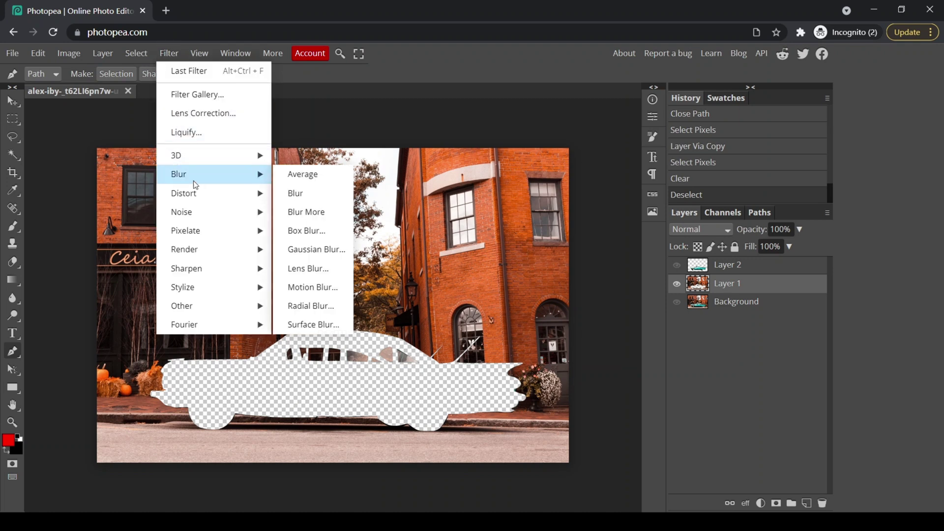
pyautogui.click(311, 289)
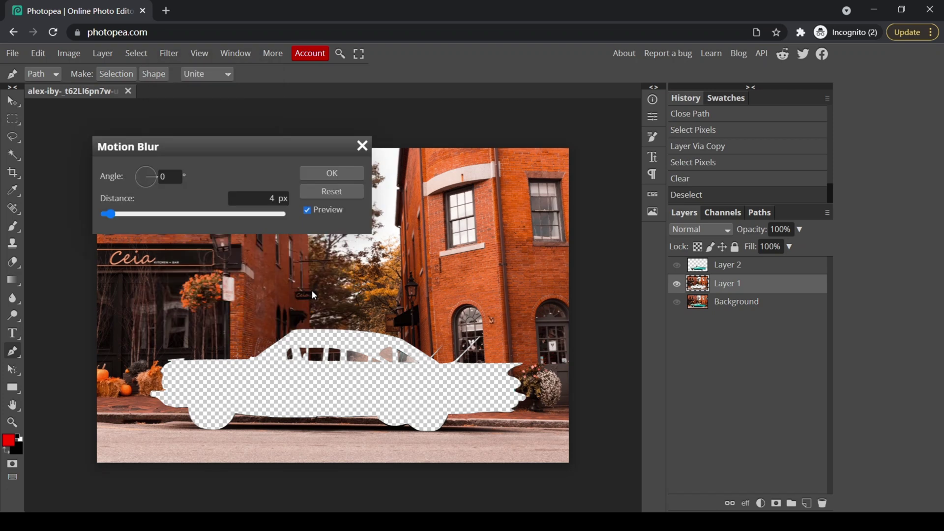
pyautogui.click(206, 215)
pyautogui.click(339, 173)
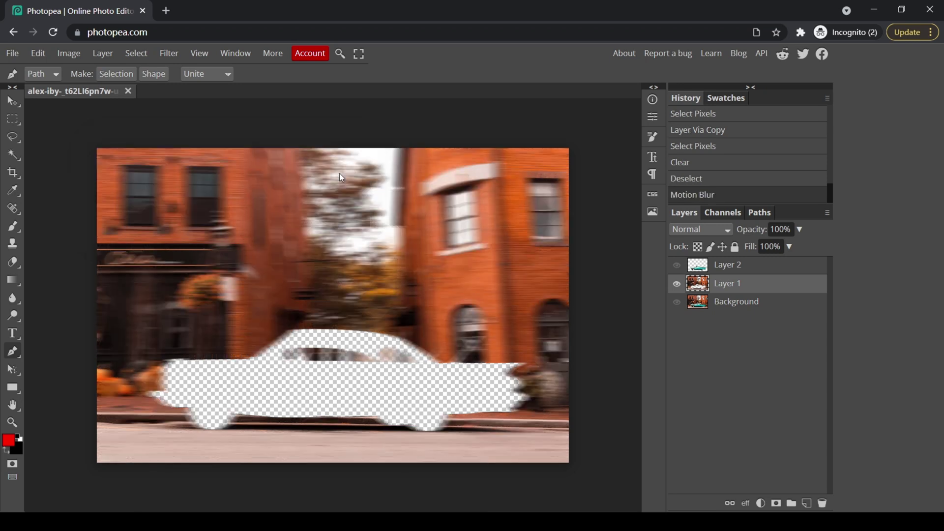
pyautogui.click(677, 265)
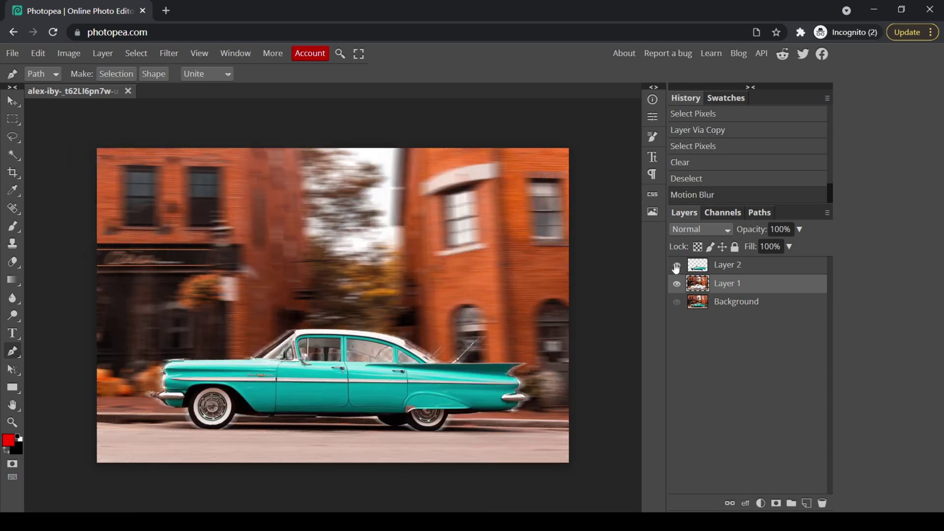
pyautogui.scroll(3, 423, 402)
pyautogui.scroll(-5, 424, 402)
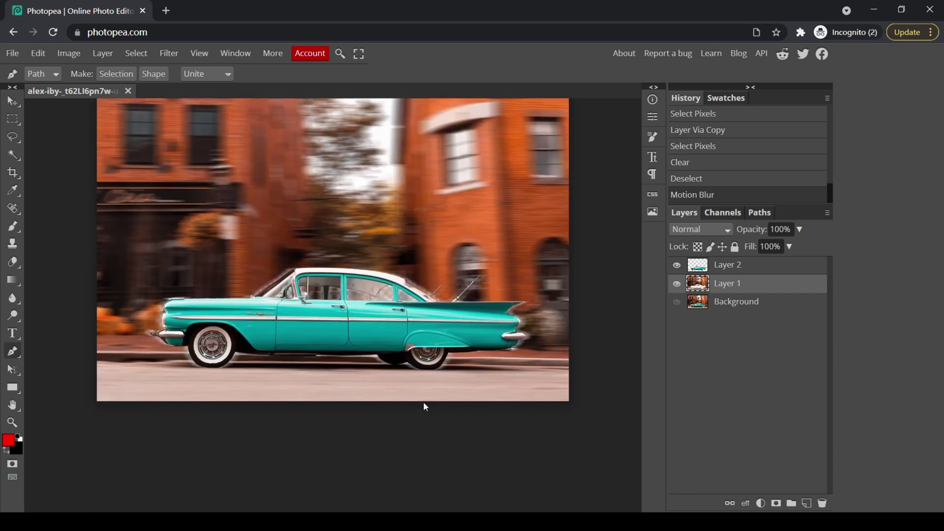
pyautogui.scroll(5, 423, 402)
pyautogui.scroll(-5, 423, 402)
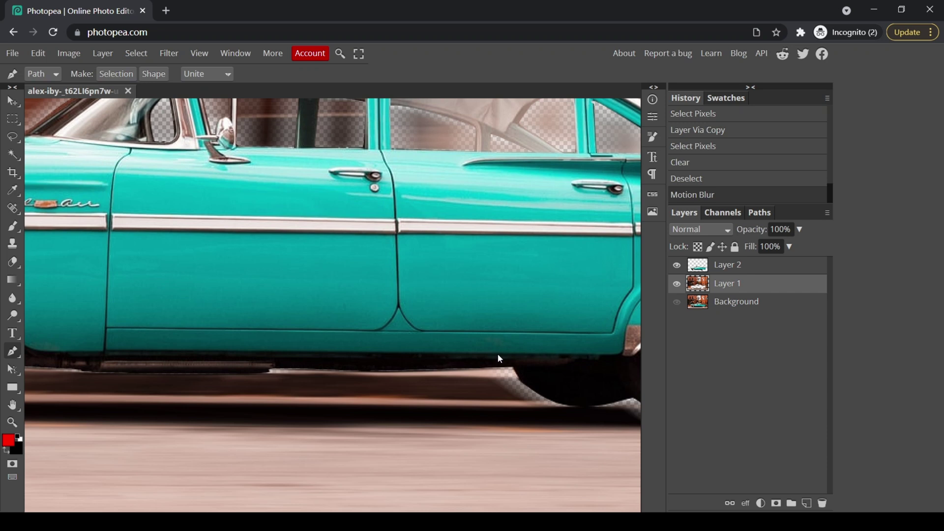
pyautogui.hotkey('ctrl', '0')
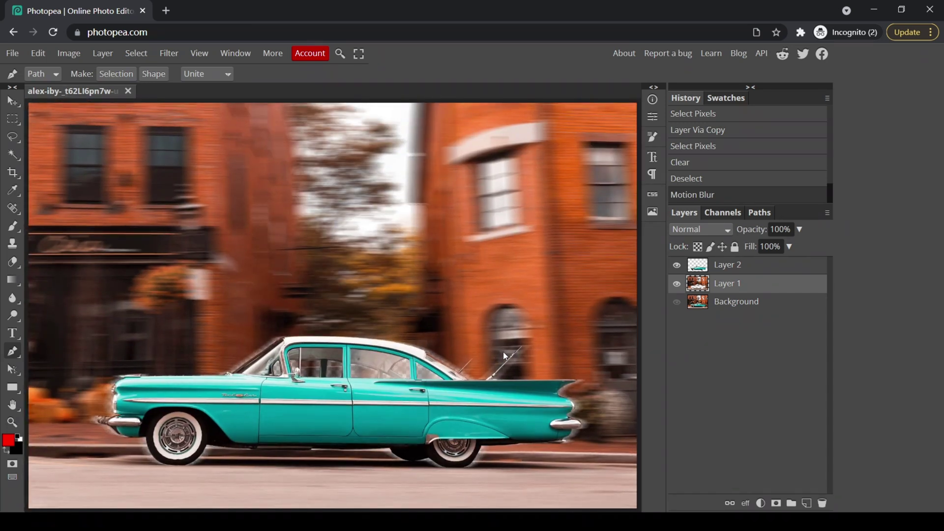
pyautogui.hotkey('ctrl', ',')
pyautogui.hotkey('ctrl', 'z')
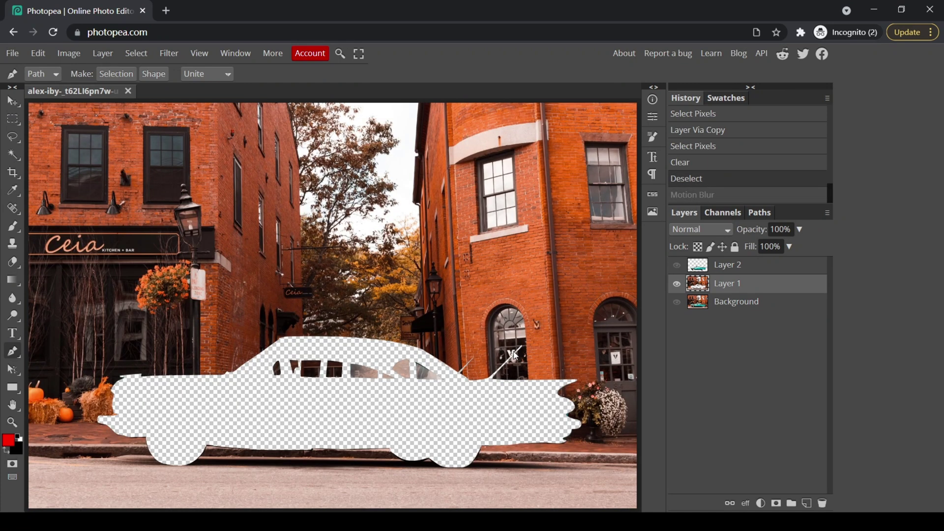
# Load the car's outline from Layer 2's thumbnail as a selection and open the Select menu.
pyautogui.keyDown('ctrl'); pyautogui.click(704, 273); pyautogui.keyUp('ctrl')
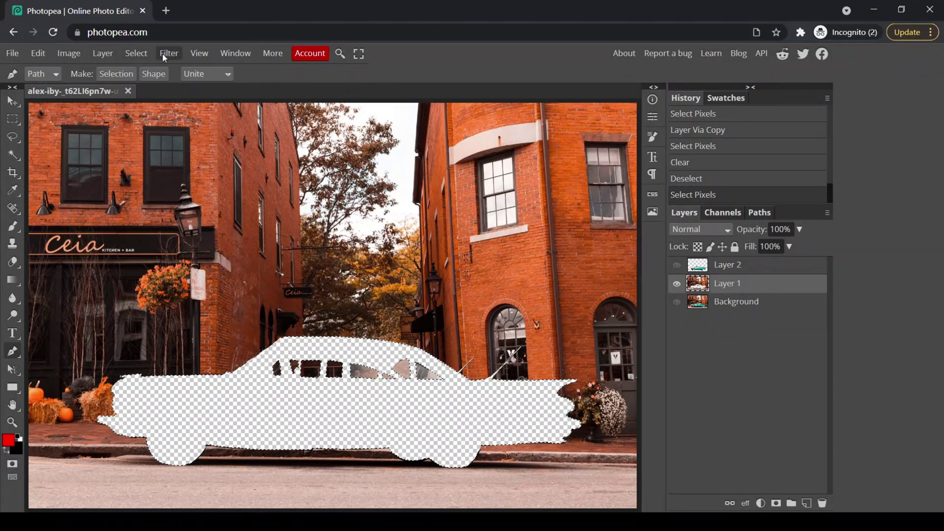
pyautogui.click(133, 55)
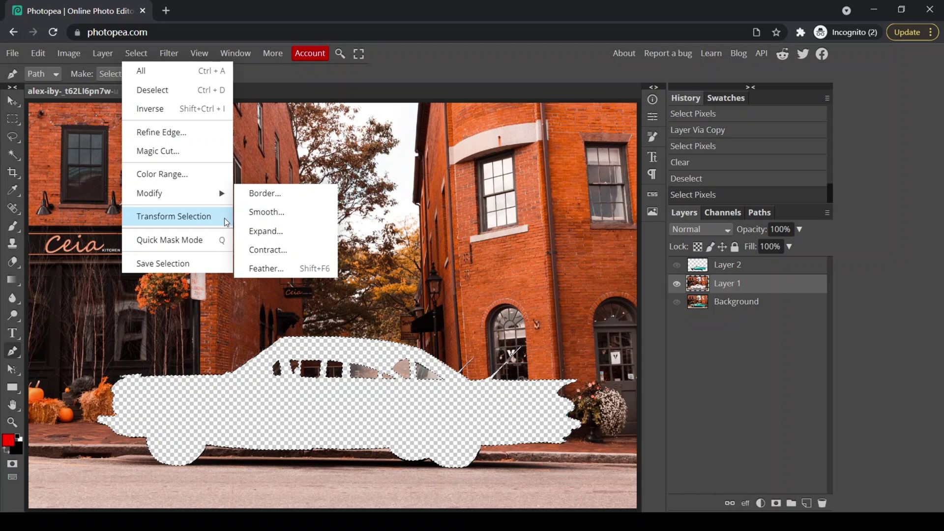
# Expand the car-shaped selection by 3 px with Select > Modify > Expand.
pyautogui.click(274, 239)
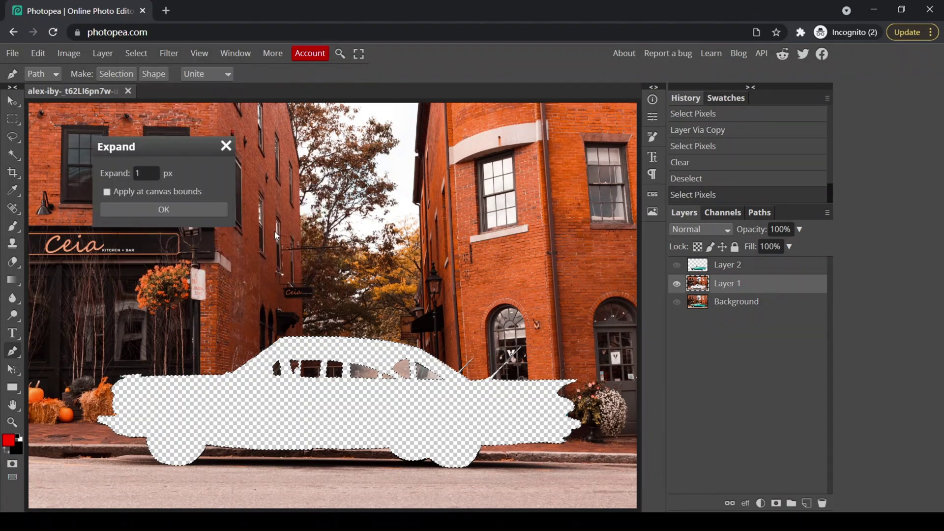
pyautogui.click(146, 173)
pyautogui.press('BackSpace')
pyautogui.write('3')
pyautogui.click(182, 211)
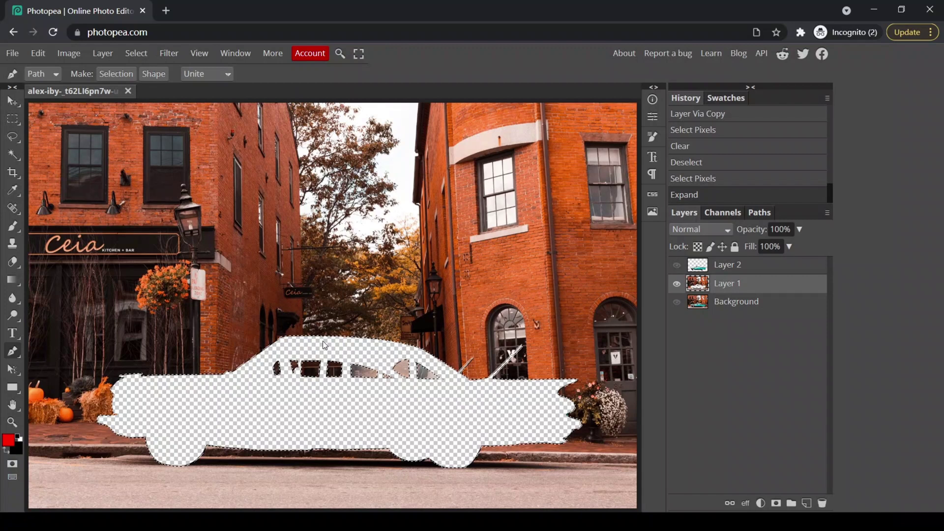
pyautogui.scroll(5, 323, 340)
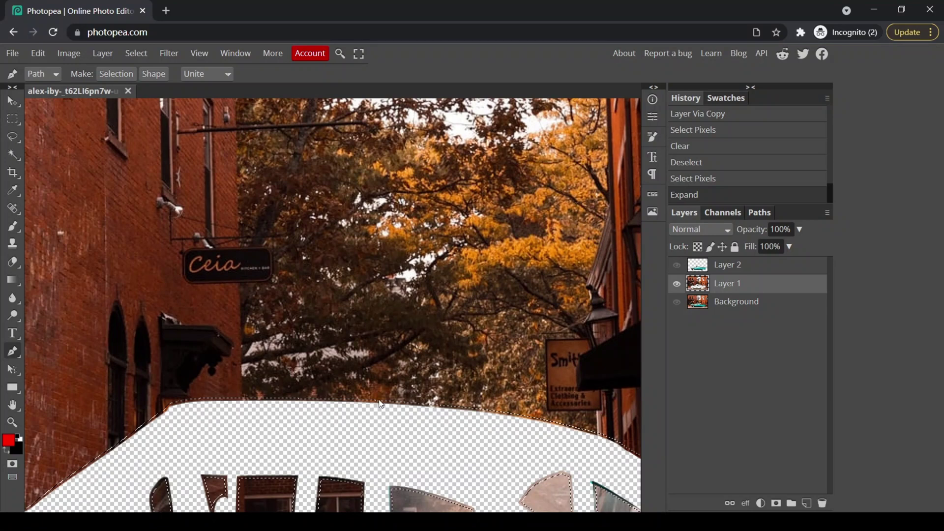
# Fill the car-shaped hole with Content-Aware fill via Edit > Fill, then deselect.
pyautogui.click(40, 54)
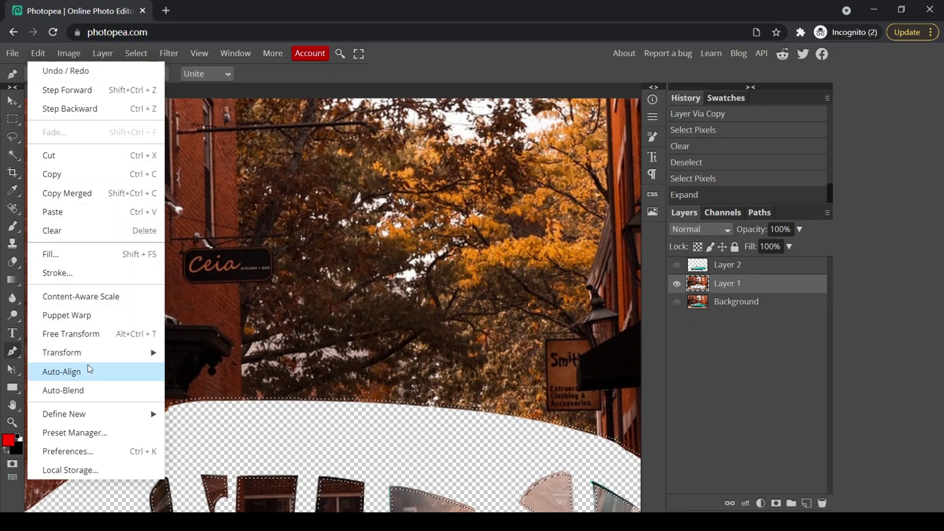
pyautogui.click(75, 255)
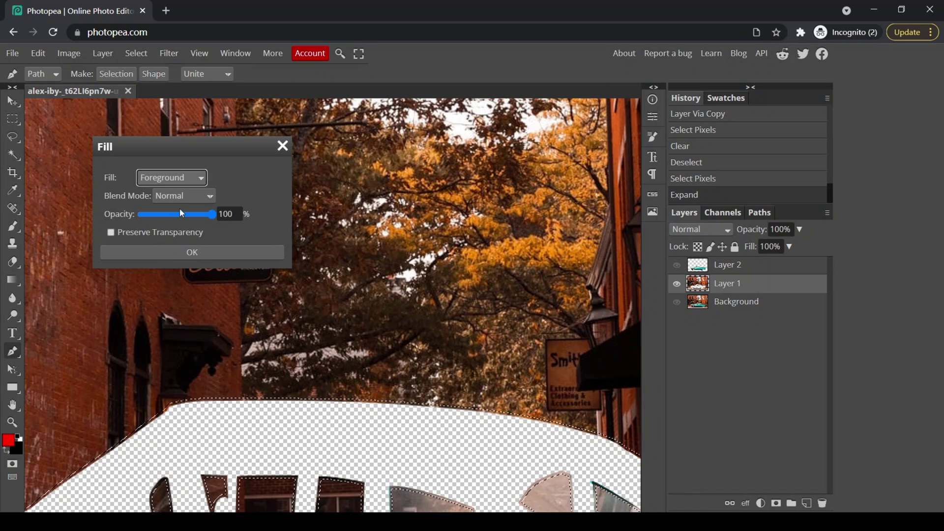
pyautogui.press('Down')
pyautogui.press('Down')
pyautogui.press('Down')
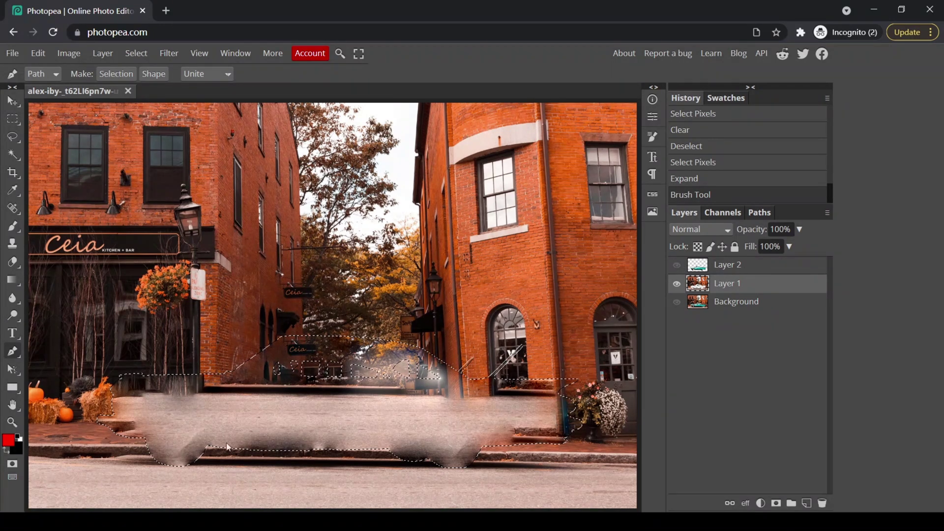
pyautogui.hotkey('ctrl', 'd')
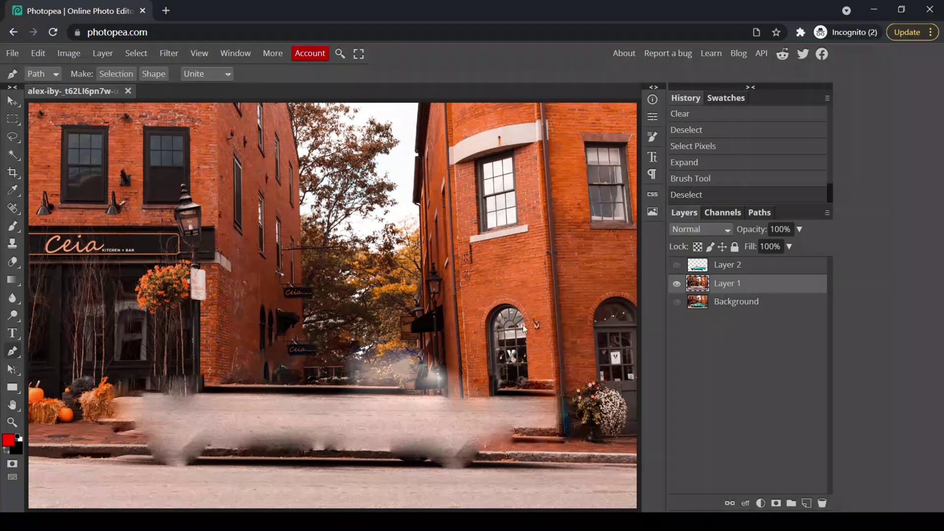
# Apply a Motion Blur at angle 0 and about 51 px distance to the street layer.
pyautogui.click(169, 52)
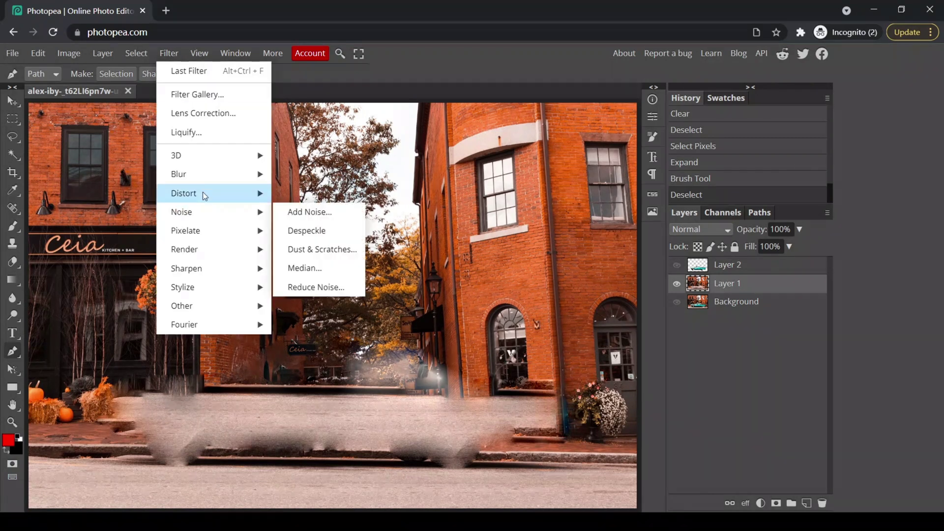
pyautogui.moveTo(199, 176)
pyautogui.click(340, 282)
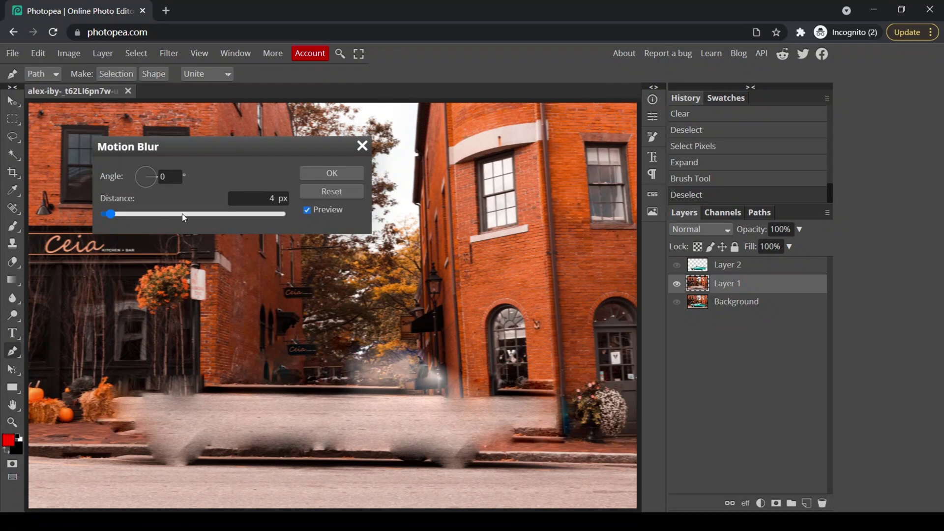
pyautogui.click(195, 215)
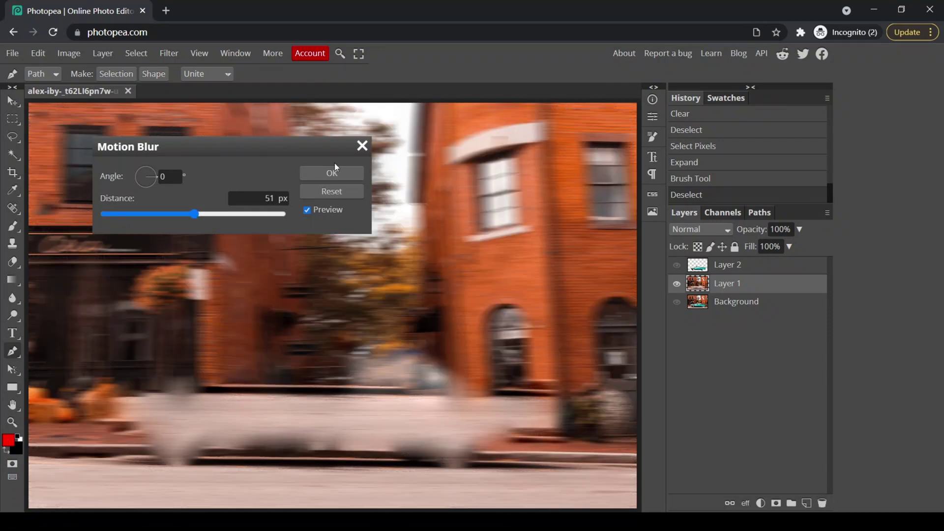
pyautogui.click(327, 173)
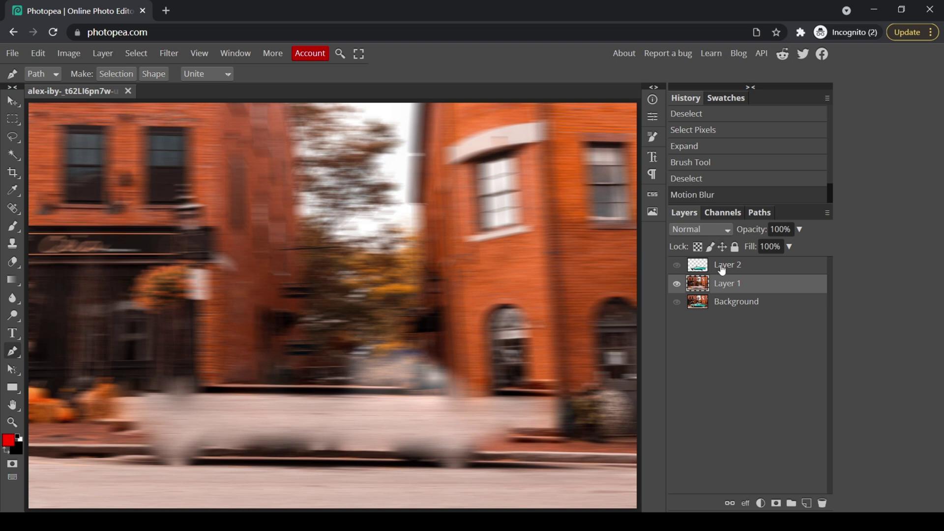
# Show the sharp car layer, Layer 2, again and check the composition.
pyautogui.click(677, 266)
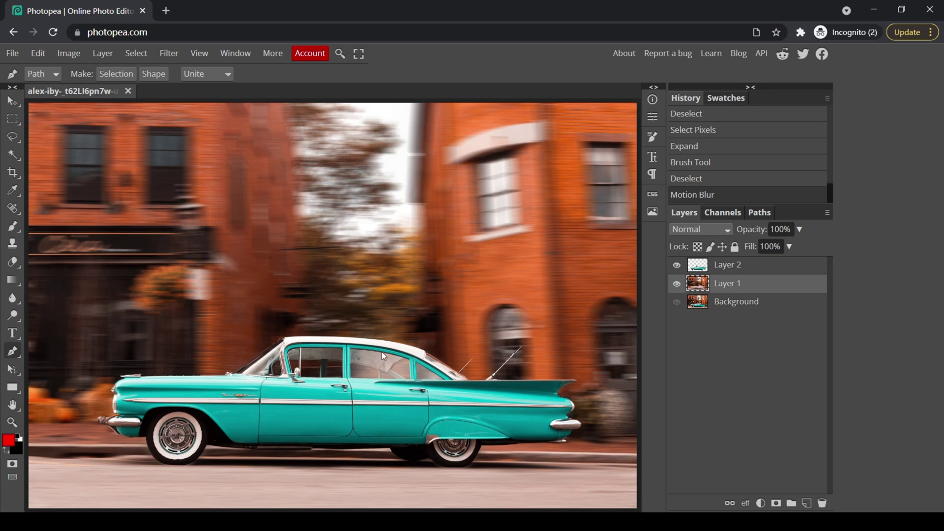
pyautogui.hotkey('ctrl', '-')
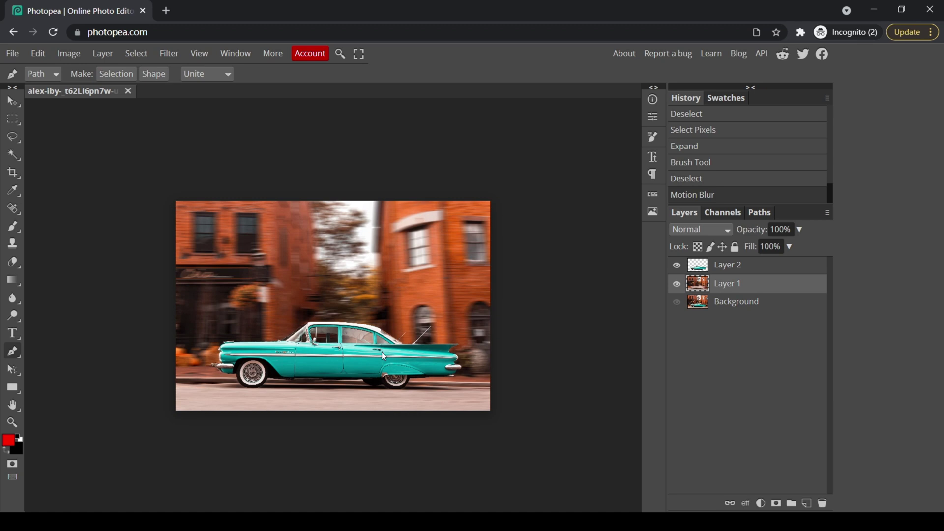
pyautogui.hotkey('ctrl', '+')
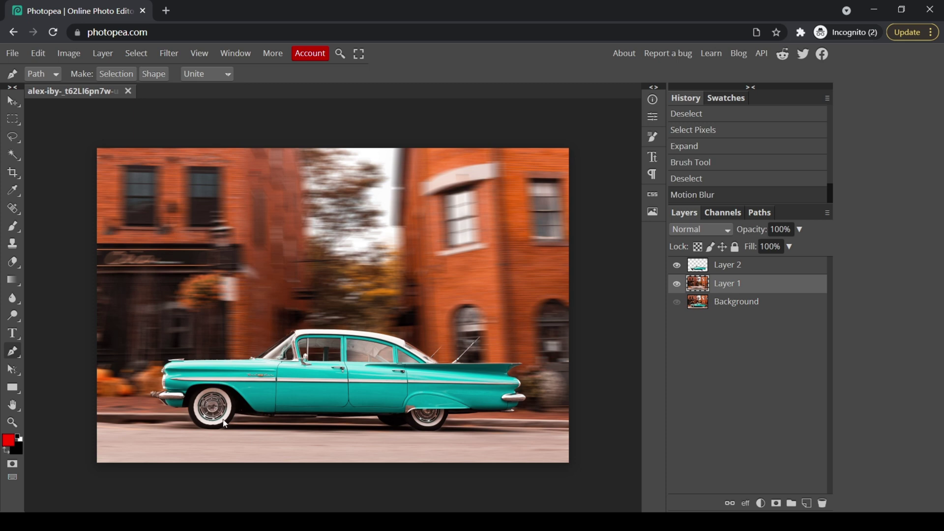
# Duplicate the car layer to Layer 2 copy and draw an elliptical selection over the front wheel.
pyautogui.click(750, 266)
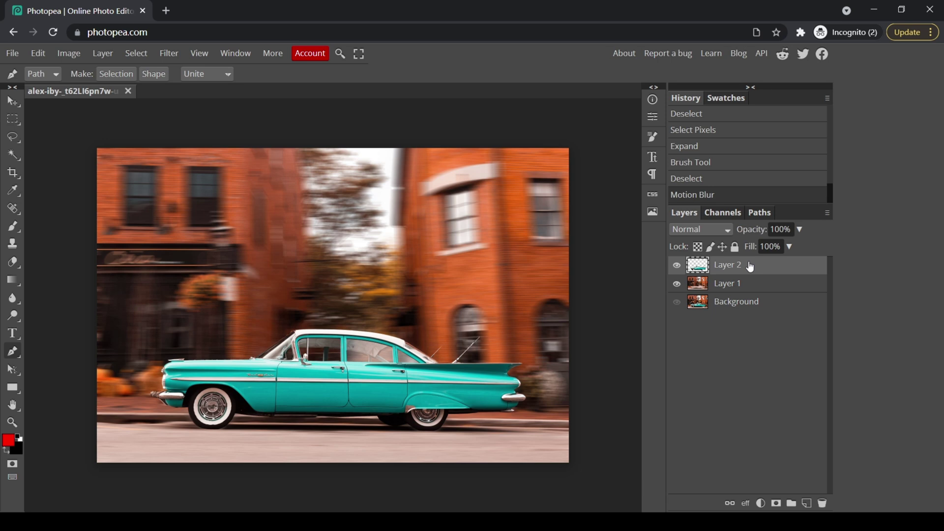
pyautogui.hotkey('ctrl', 'j')
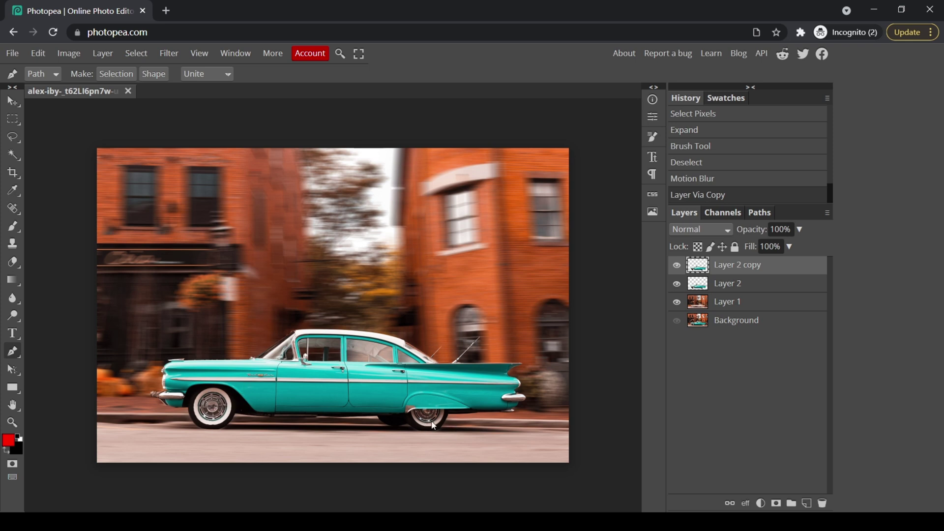
pyautogui.click(13, 139)
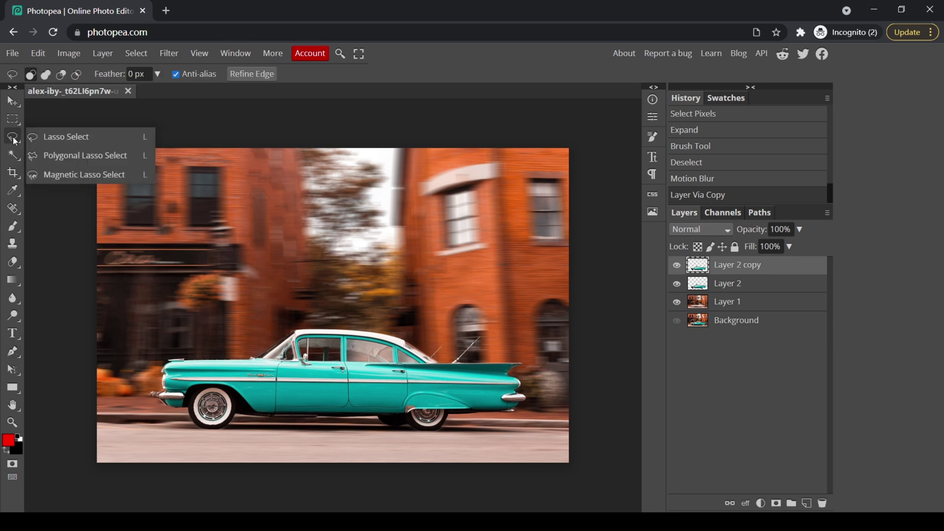
pyautogui.click(13, 119)
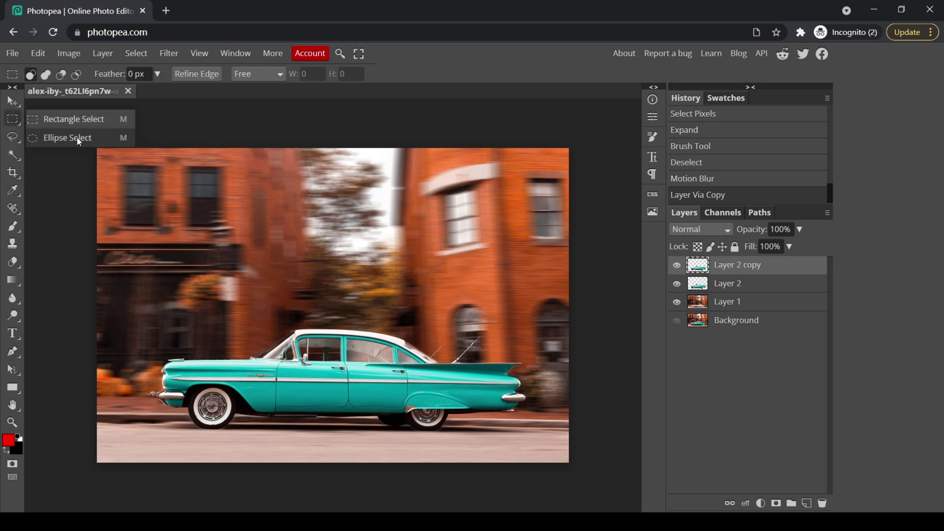
pyautogui.click(79, 140)
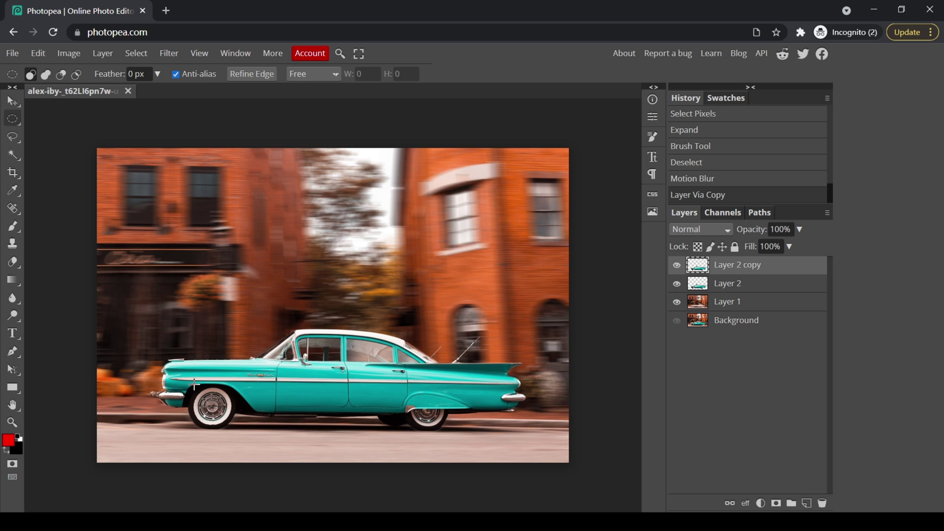
pyautogui.moveTo(197, 388); pyautogui.dragTo(236, 428)
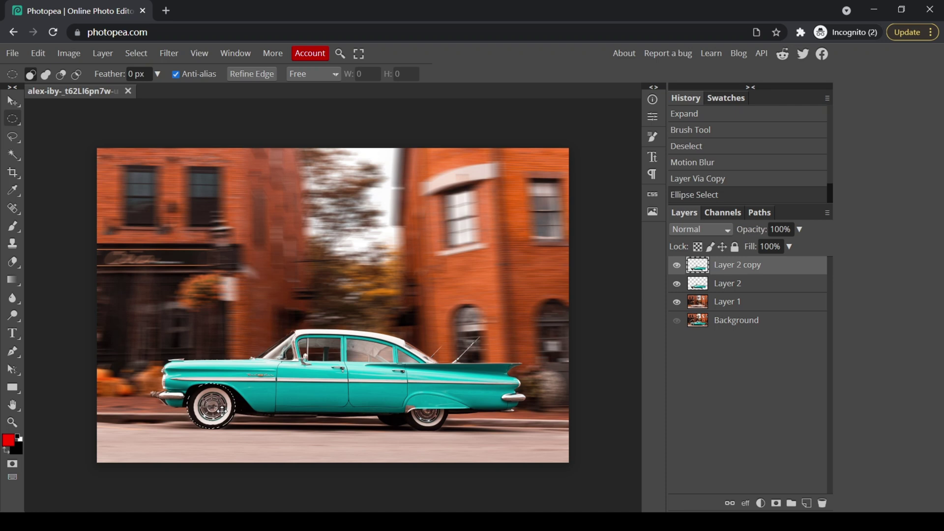
pyautogui.moveTo(222, 411); pyautogui.dragTo(219, 408)
# Transform the elliptical selection so it fits snugly around the front wheel.
pyautogui.rightClick(211, 396)
pyautogui.moveTo(282, 392)
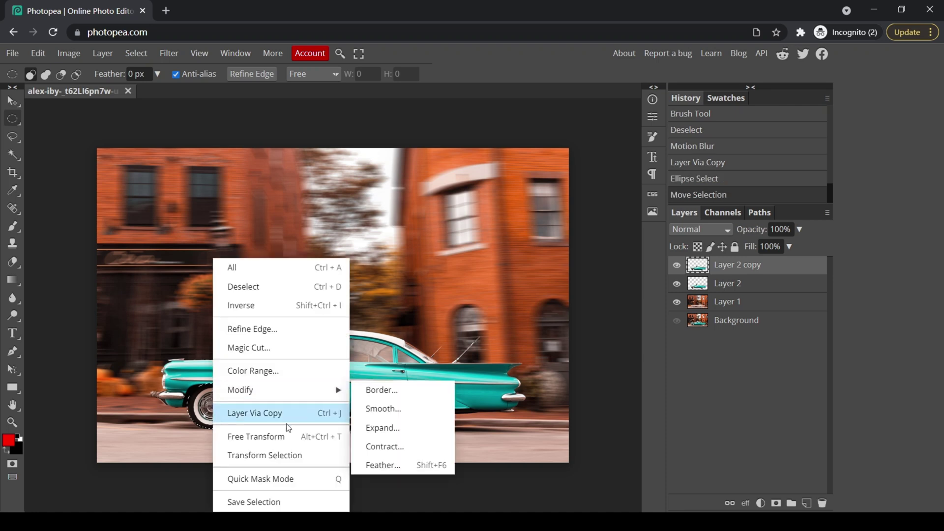
pyautogui.click(274, 455)
pyautogui.moveTo(236, 429); pyautogui.dragTo(238, 430)
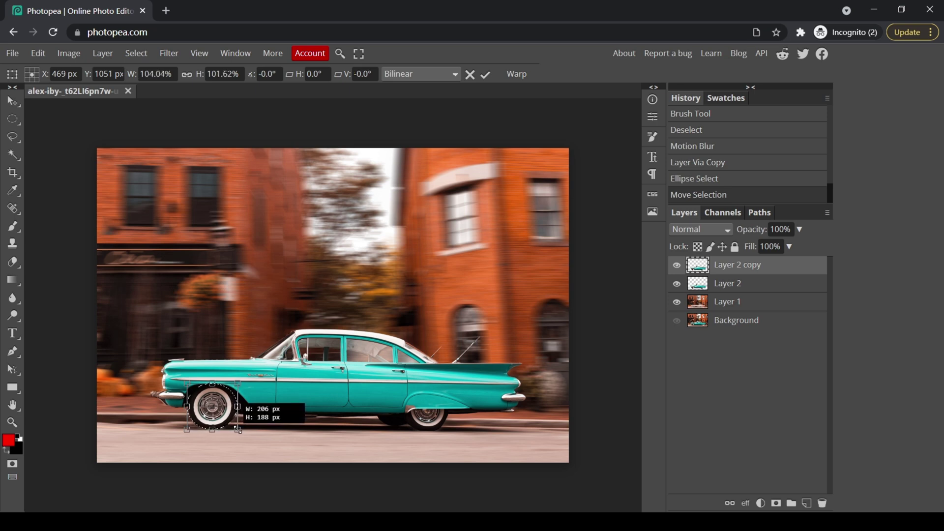
pyautogui.moveTo(211, 383); pyautogui.dragTo(212, 383)
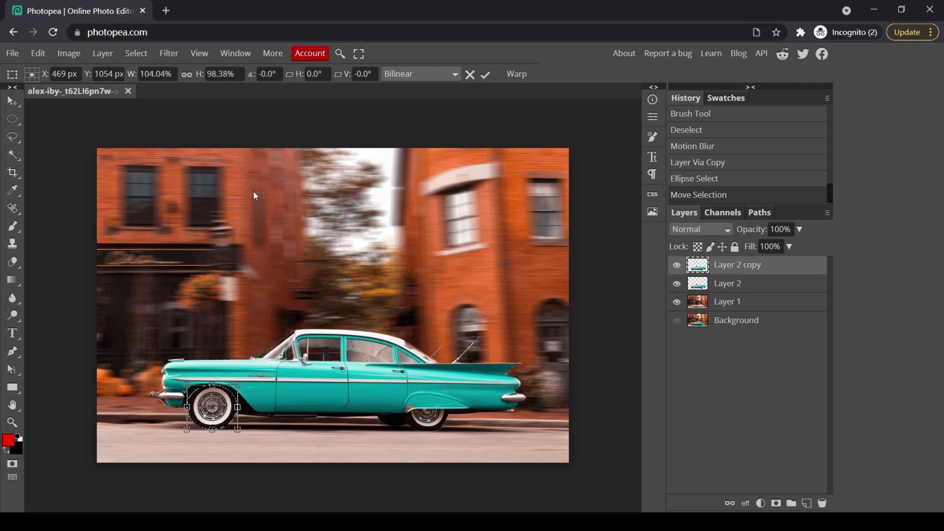
pyautogui.press('Return')
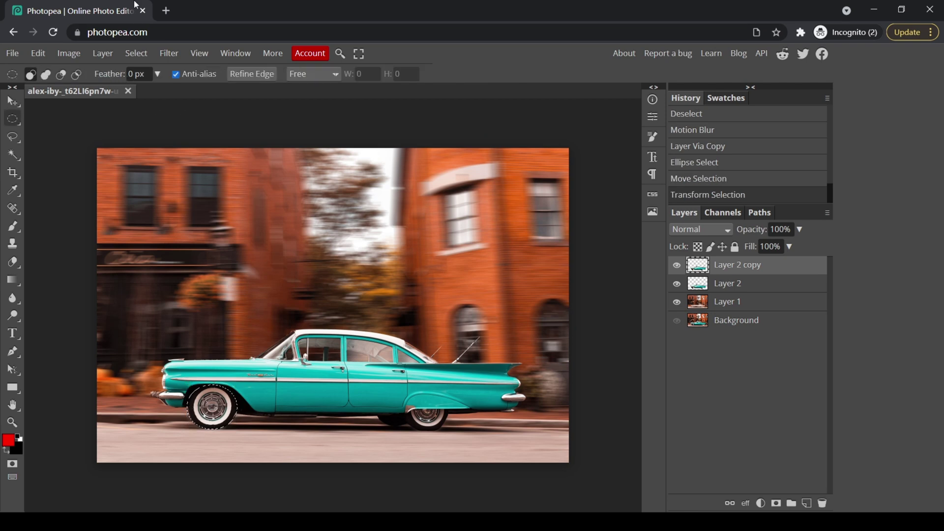
# Spin-blur the front wheel with a Radial Blur of amount 41, then deselect.
pyautogui.click(168, 53)
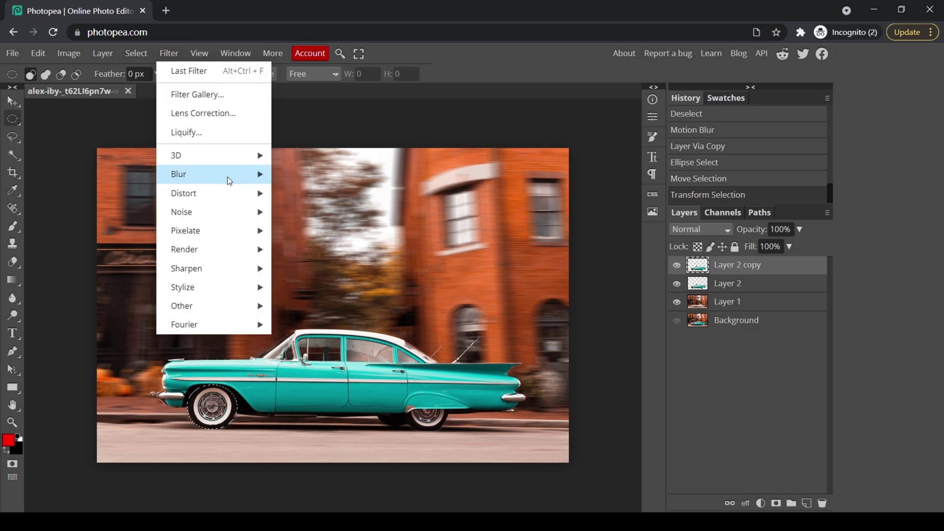
pyautogui.moveTo(229, 176)
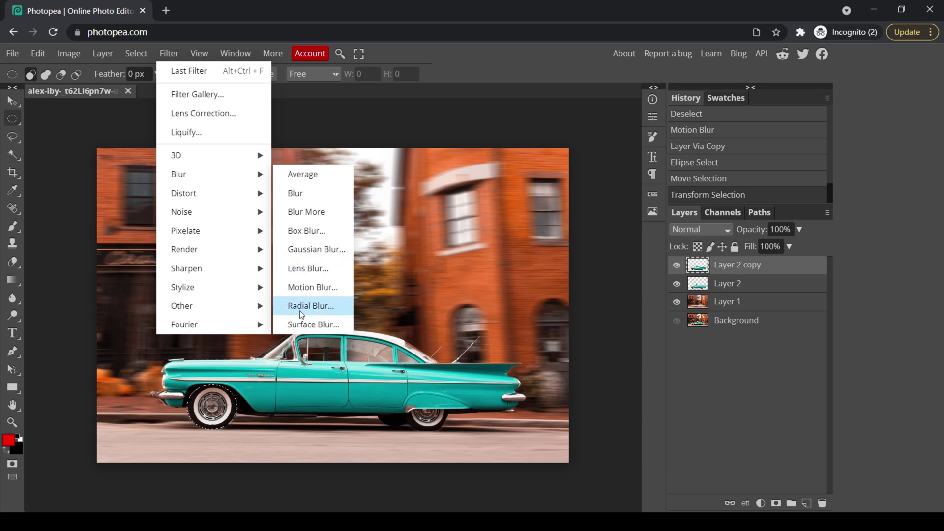
pyautogui.click(329, 307)
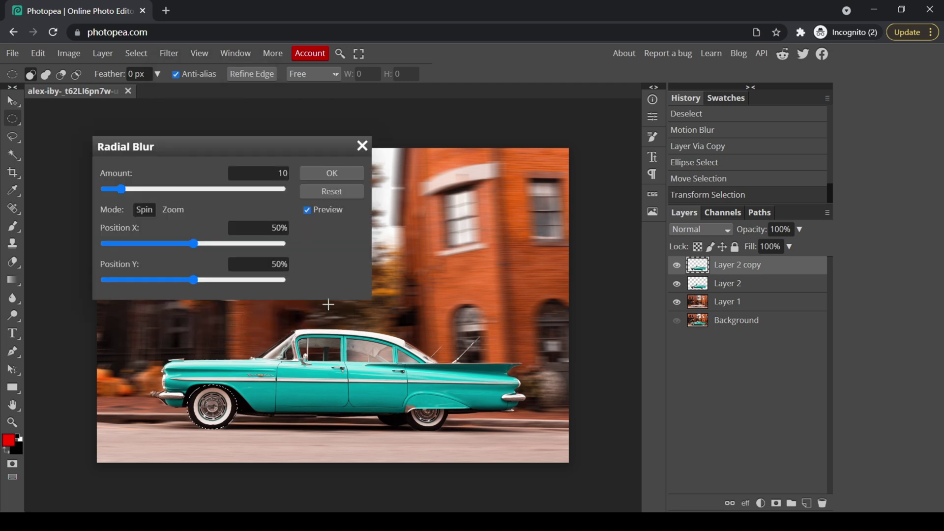
pyautogui.click(176, 189)
pyautogui.click(321, 172)
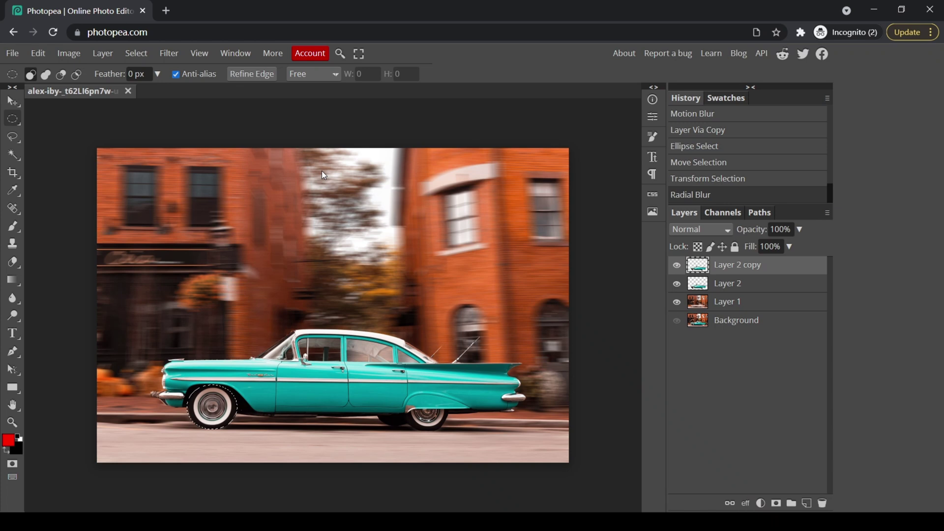
pyautogui.hotkey('ctrl', 'd')
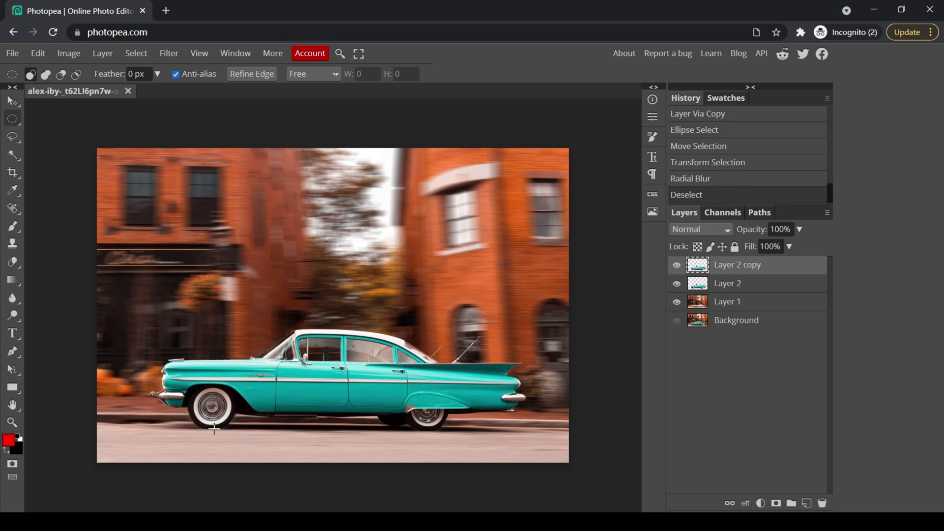
# Draw an elliptical selection centred on the car's rear wheel.
pyautogui.scroll(5, 217, 402)
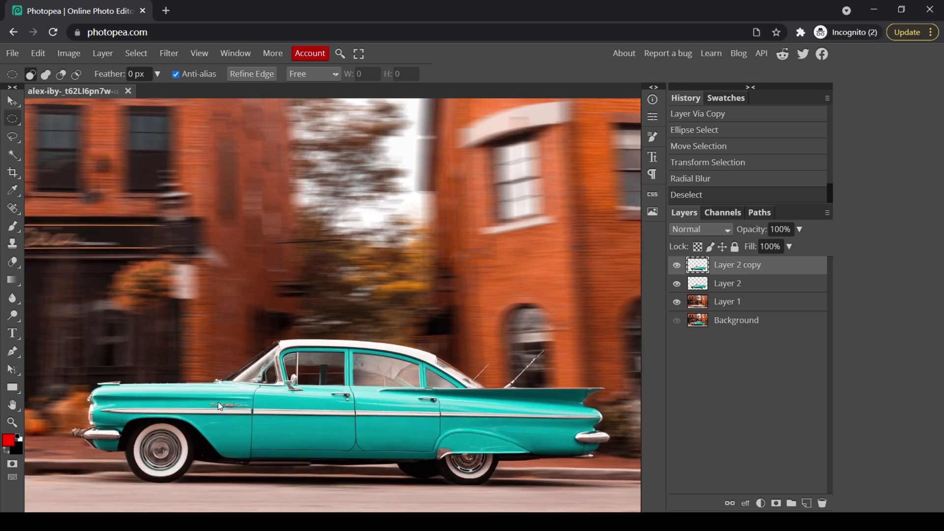
pyautogui.scroll(-3, 218, 402)
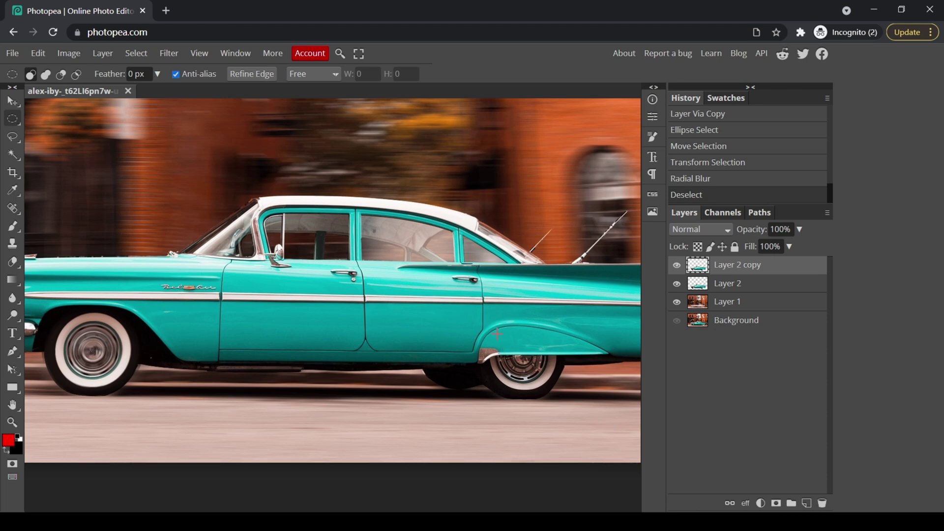
pyautogui.moveTo(497, 334); pyautogui.dragTo(563, 401)
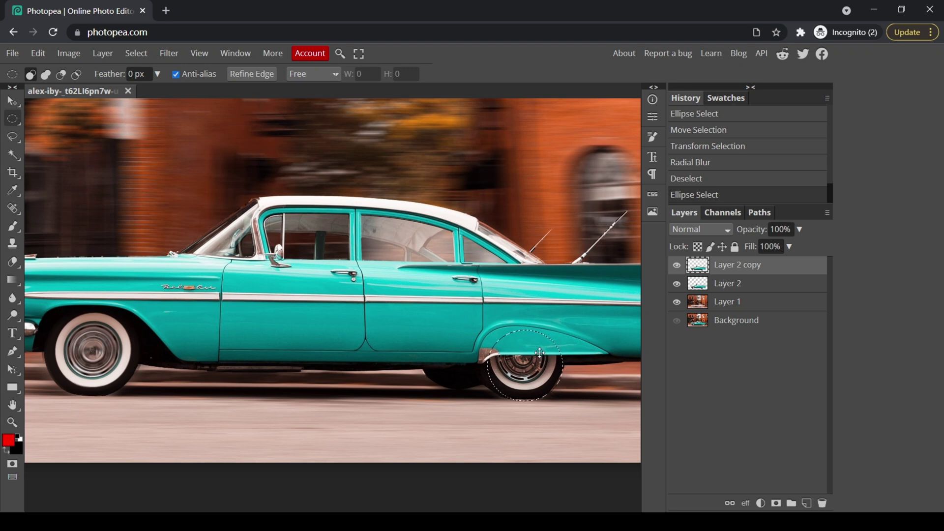
pyautogui.moveTo(540, 353); pyautogui.dragTo(535, 350)
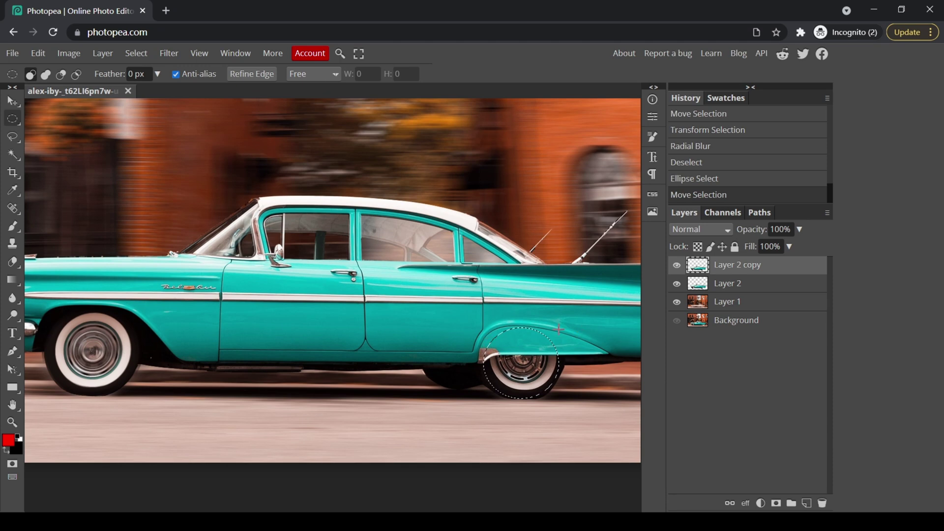
# Apply a Radial Blur of amount 45 to the rear wheel selection.
pyautogui.click(137, 53)
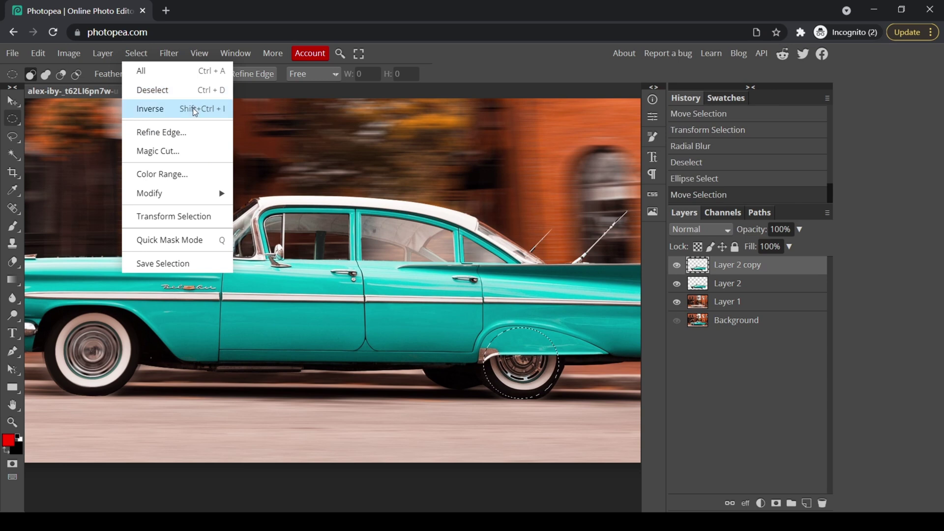
pyautogui.moveTo(183, 58)
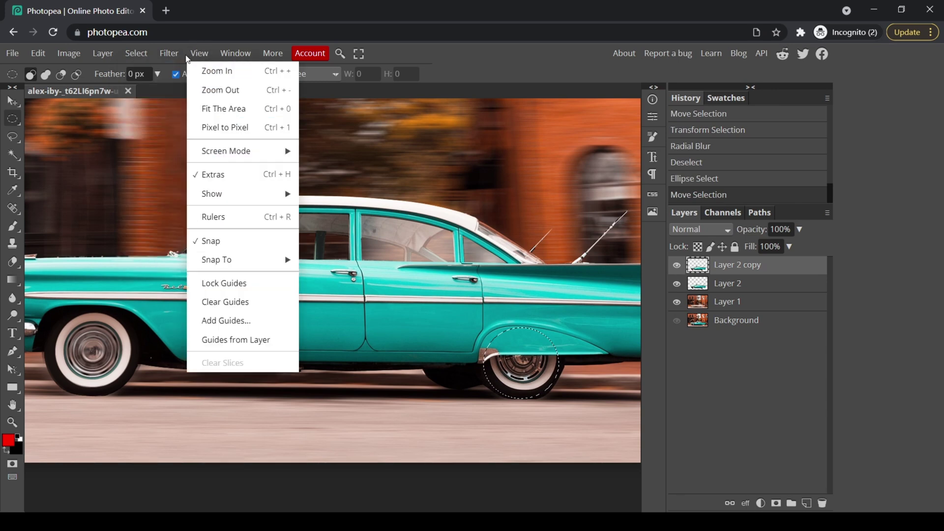
pyautogui.moveTo(204, 173)
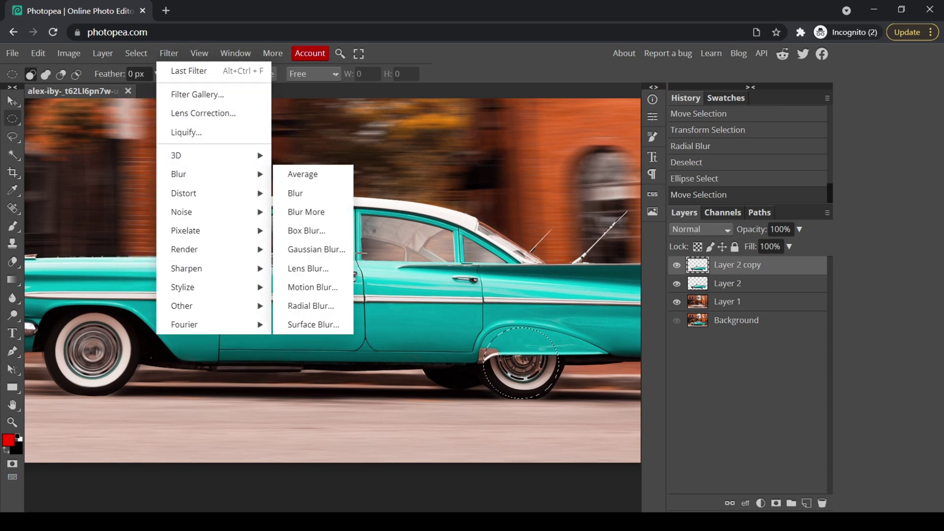
pyautogui.click(328, 314)
pyautogui.moveTo(131, 189); pyautogui.dragTo(187, 191)
pyautogui.click(332, 175)
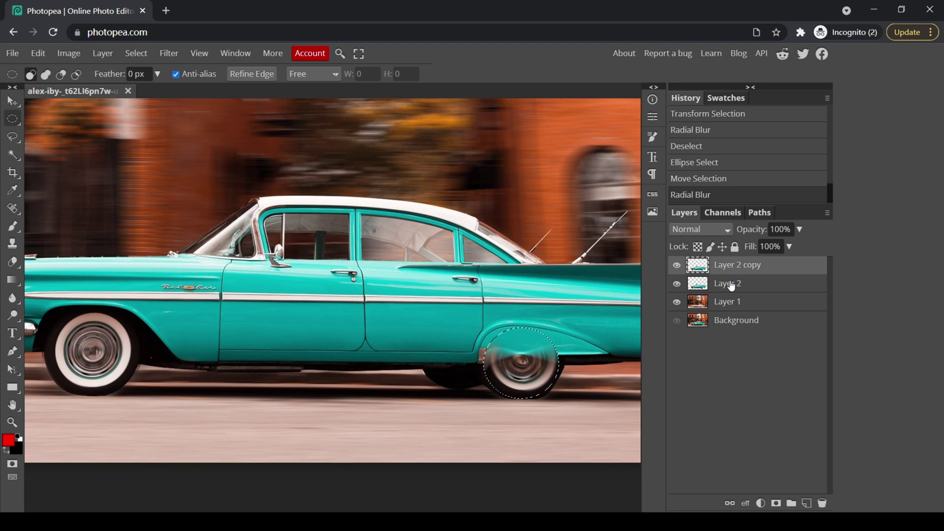
# On Layer 2, with Layer 2 copy hidden, box-select the rear wheel arch area.
pyautogui.hotkey('ctrl', 'd')
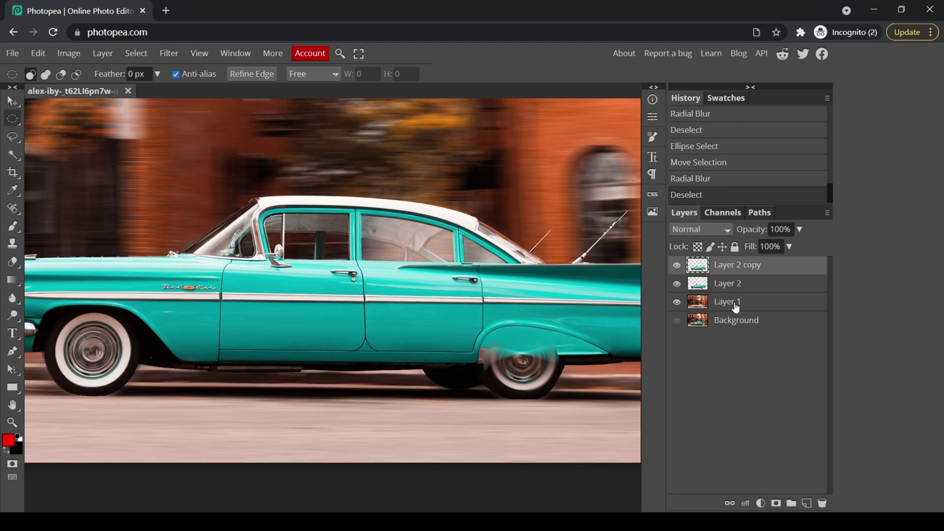
pyautogui.click(723, 288)
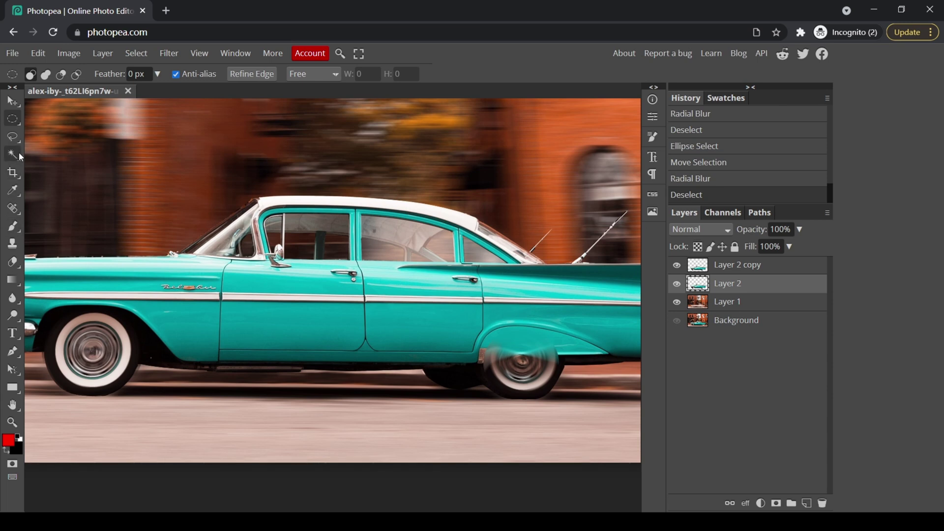
pyautogui.rightClick(16, 123)
pyautogui.click(59, 118)
pyautogui.moveTo(450, 298); pyautogui.dragTo(591, 361)
pyautogui.click(676, 266)
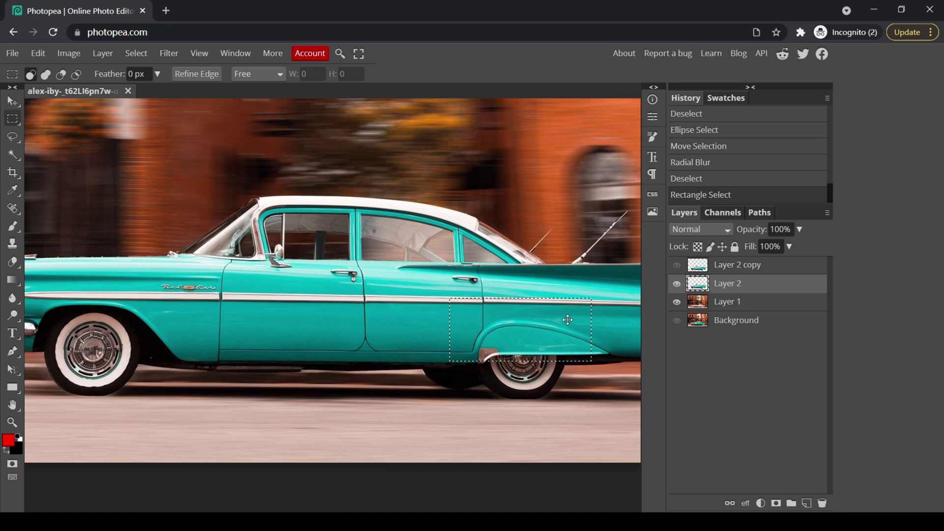
pyautogui.moveTo(568, 320); pyautogui.dragTo(567, 314)
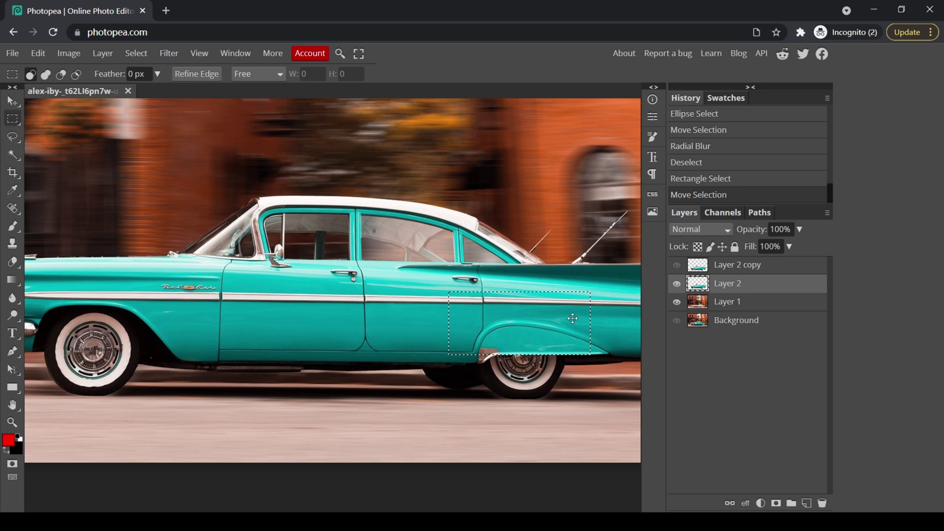
# Add the wheel arch curve to the selection with the Lasso, then activate Layer 2 copy.
pyautogui.click(9, 139)
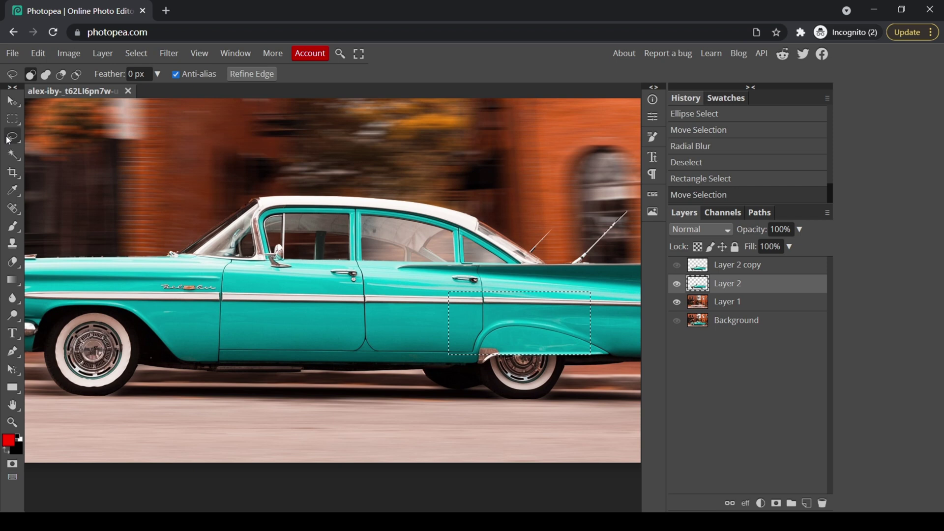
pyautogui.click(47, 75)
pyautogui.moveTo(497, 355)
pyautogui.mouseDown()
pyautogui.moveTo(454, 366)
pyautogui.moveTo(448, 335)
pyautogui.mouseUp()
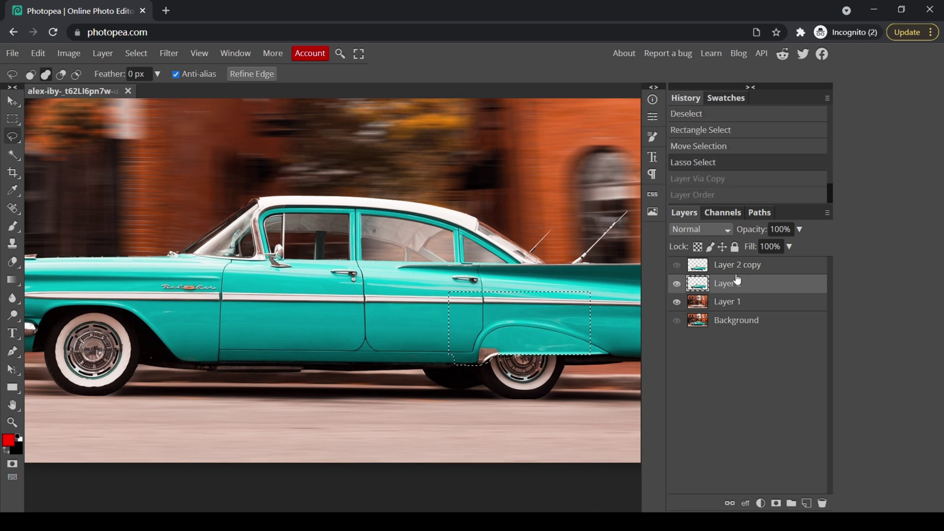
pyautogui.click(697, 271)
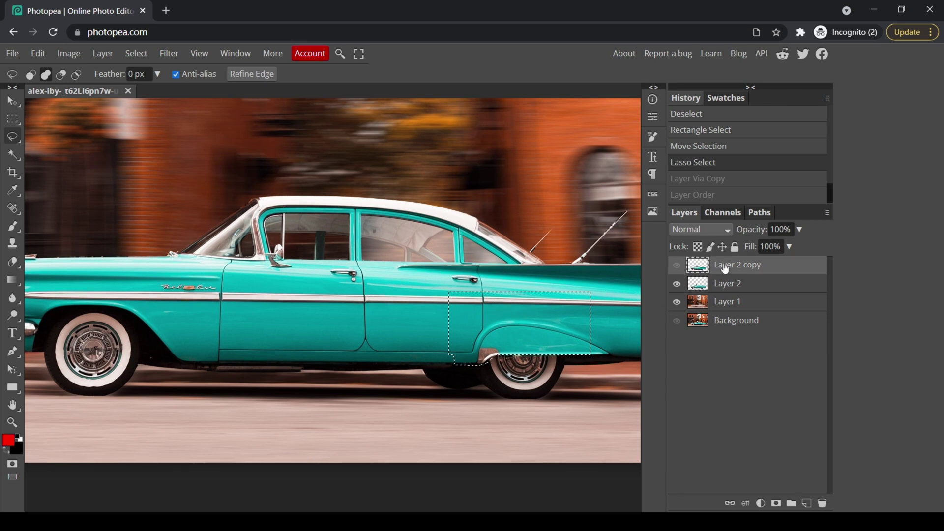
# Give Layer 2 copy an inverted raster mask, keeping the rear wheel arch sharp.
pyautogui.click(776, 503)
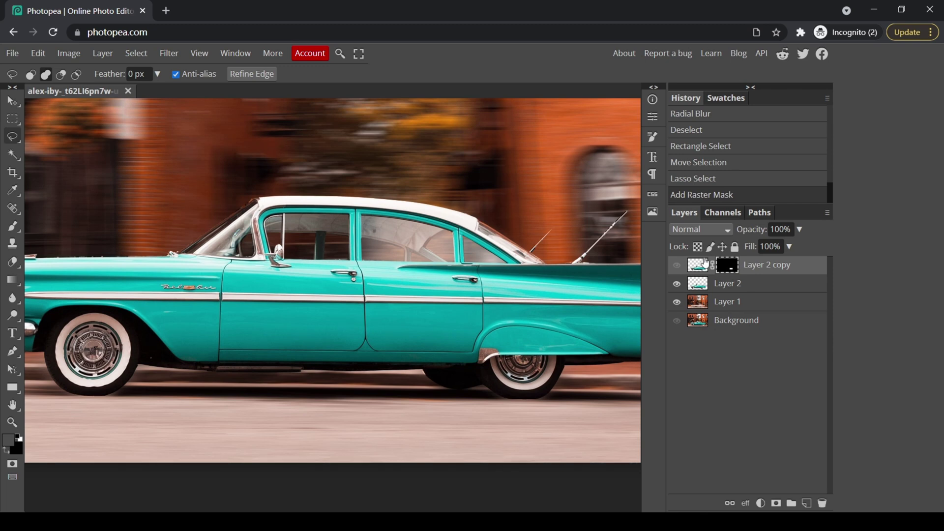
pyautogui.click(677, 265)
pyautogui.hotkey('ctrl', 'i')
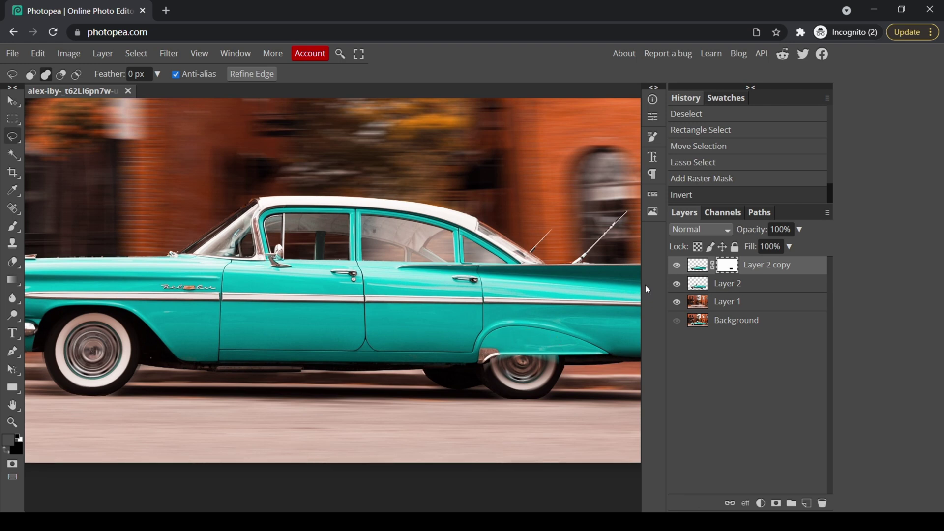
pyautogui.hotkey('ctrl', '-')
pyautogui.hotkey('ctrl', '-')
pyautogui.hotkey('ctrl', '-')
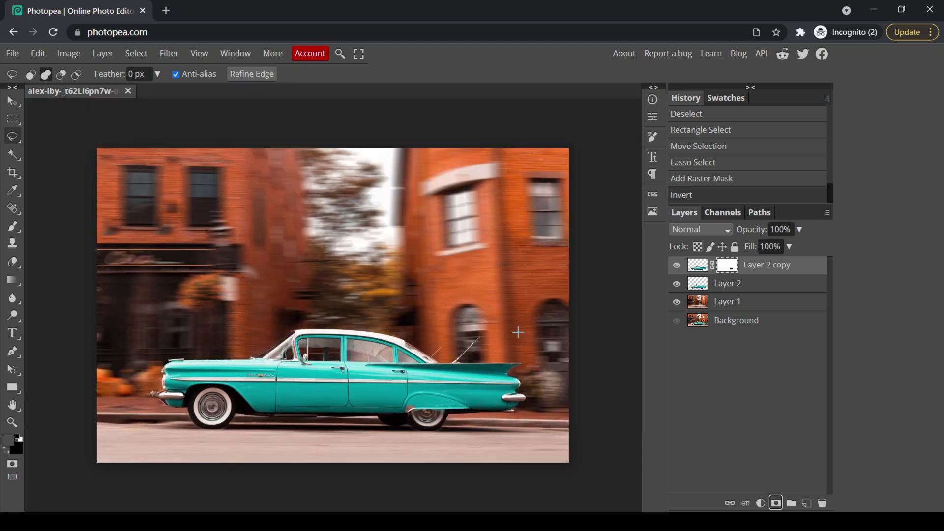
pyautogui.click(676, 264)
pyautogui.click(676, 283)
pyautogui.click(676, 302)
pyautogui.click(676, 321)
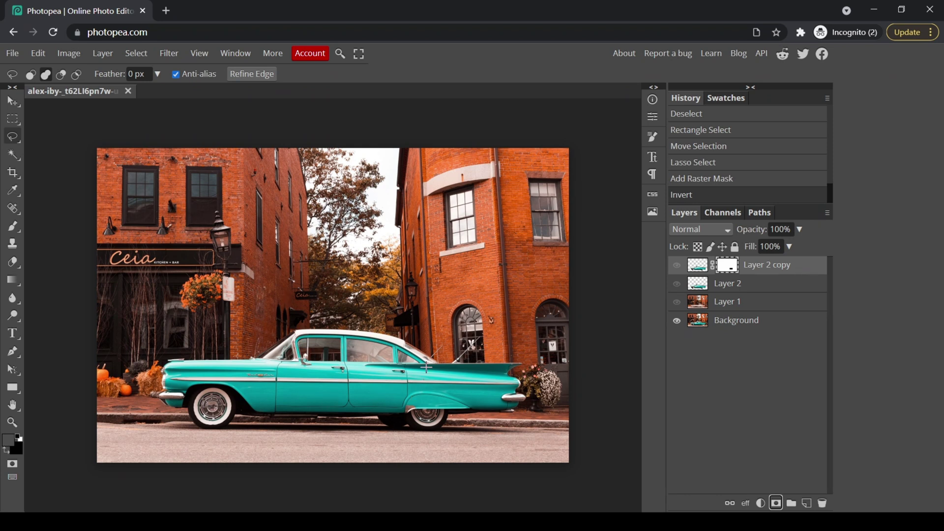
pyautogui.click(676, 301)
pyautogui.click(676, 284)
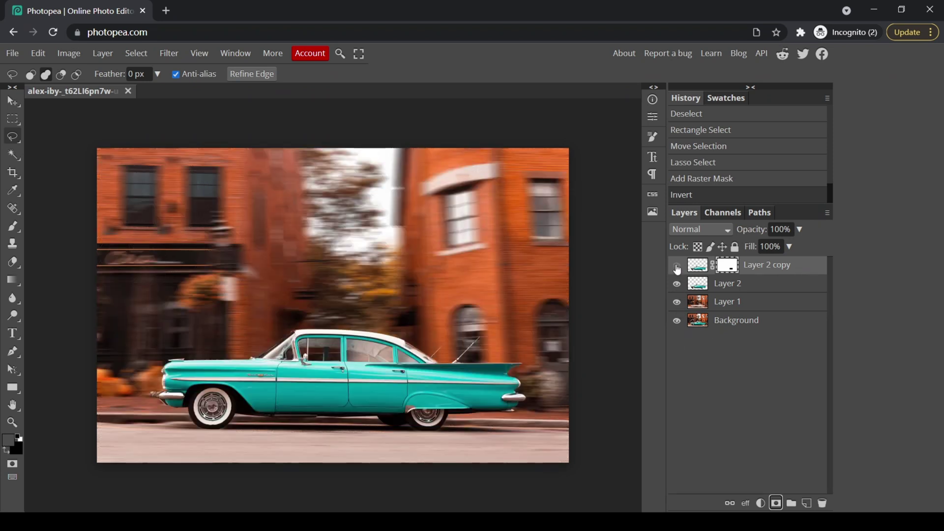
pyautogui.click(676, 266)
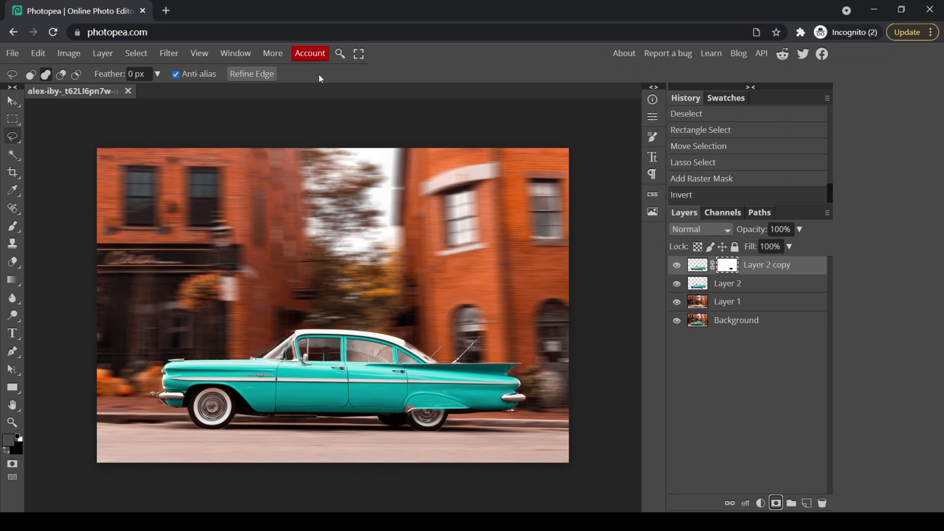